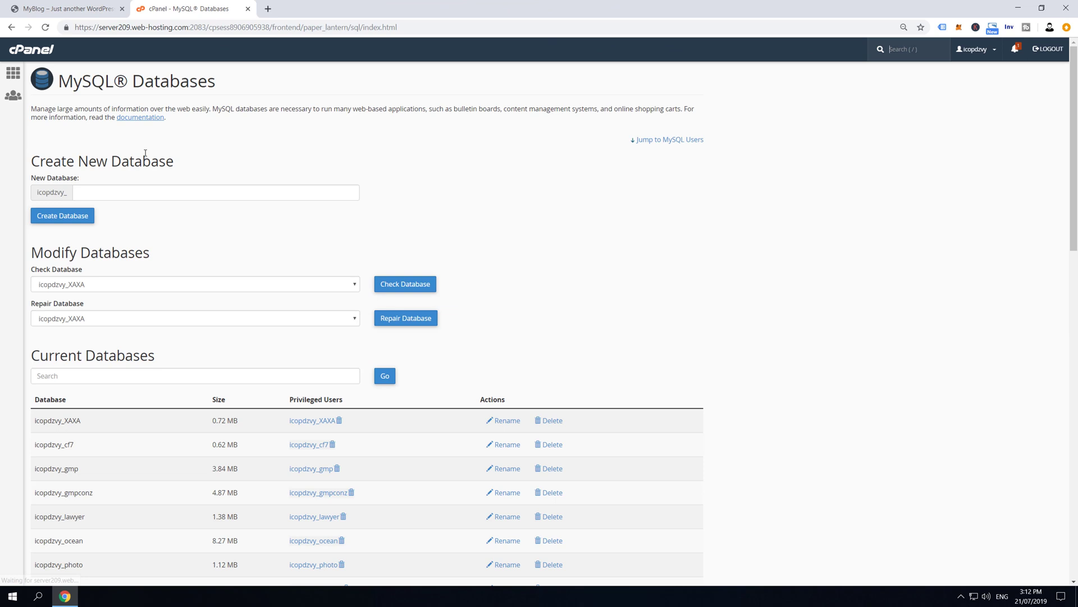
Select the New Database name field on the MySQL Databases page
left_click(113, 193)
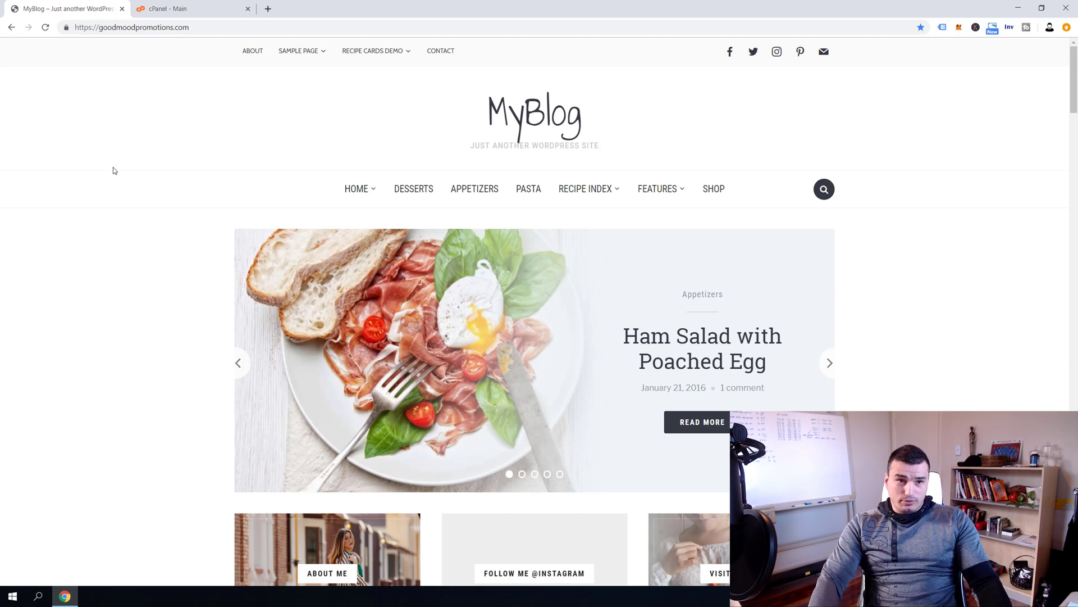
Back on the cPanel dashboard, search functions for 'mys' and launch MySQL Databases
left_click(197, 10)
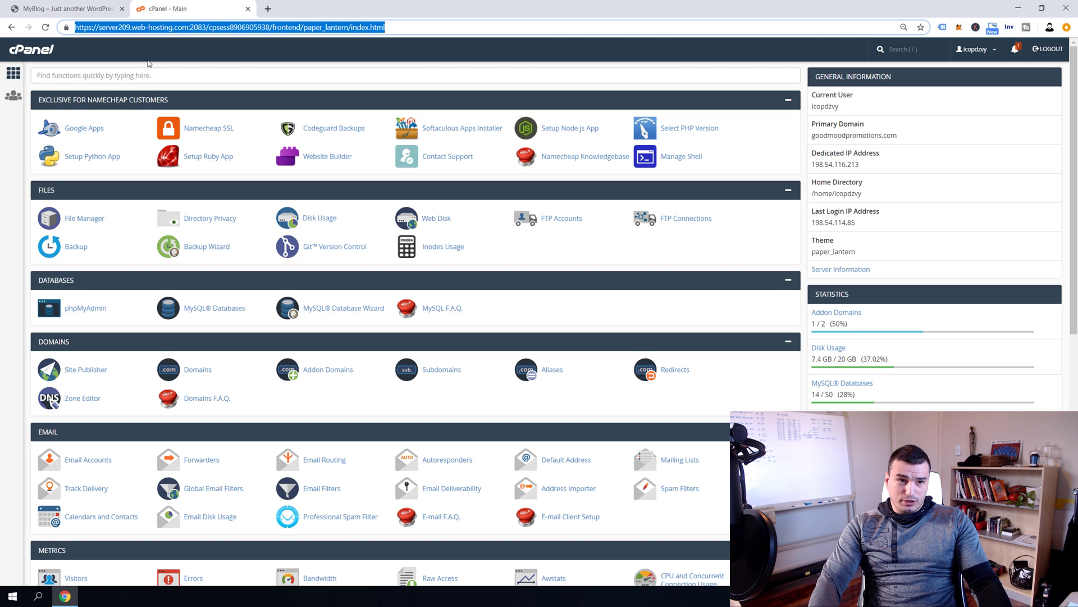
left_click(165, 62)
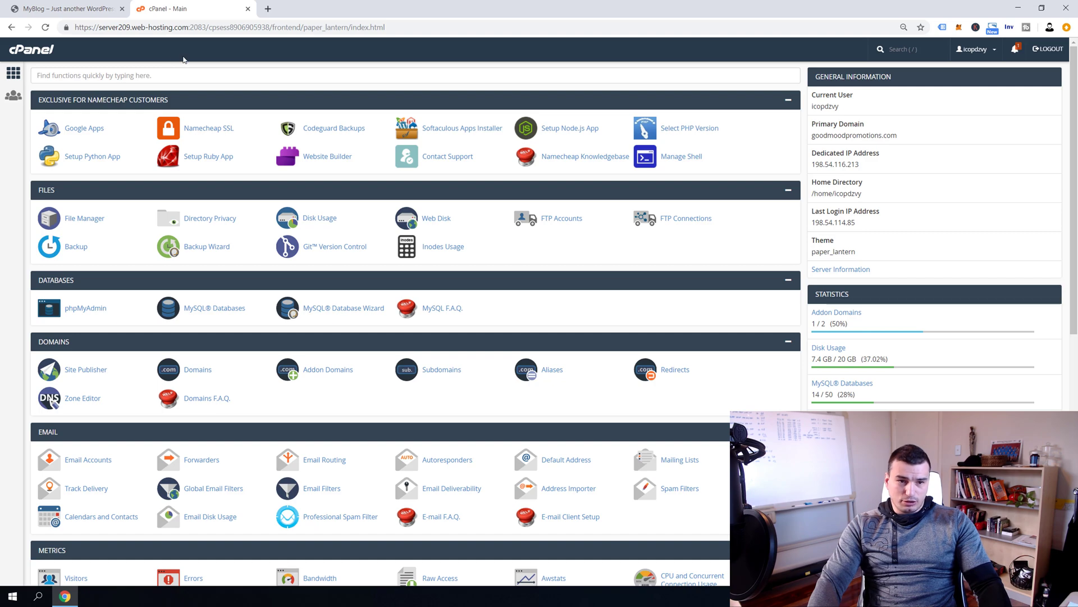
left_click(66, 75)
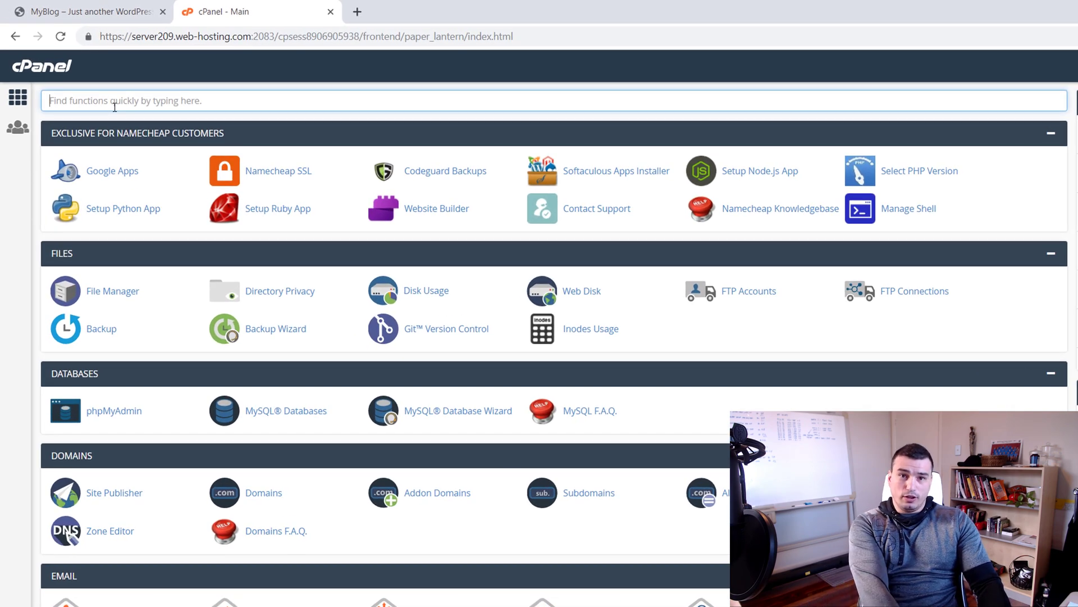
type("mysql")
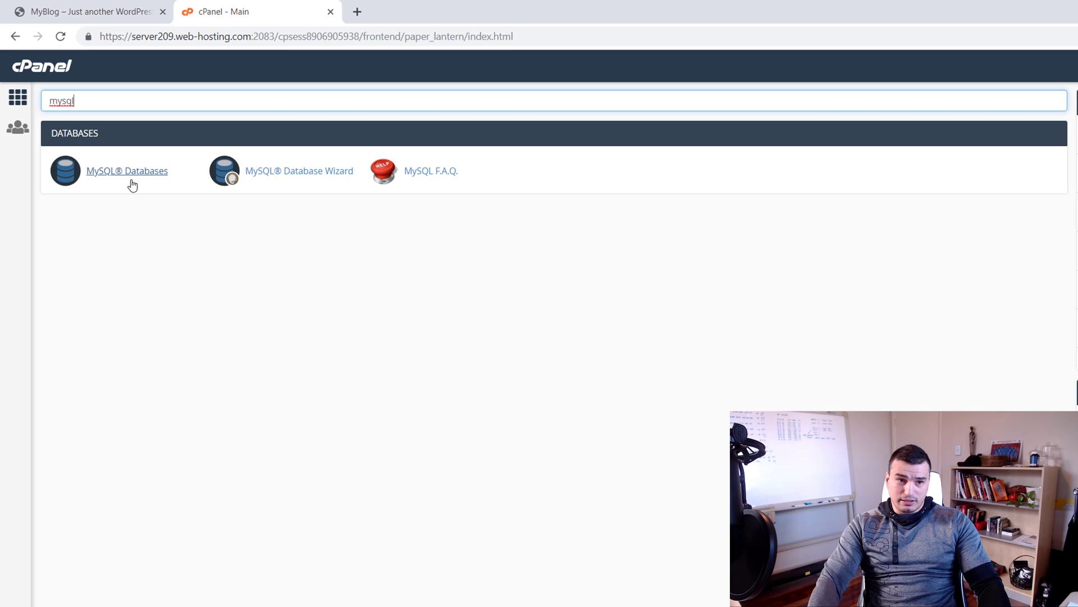
left_click(147, 170)
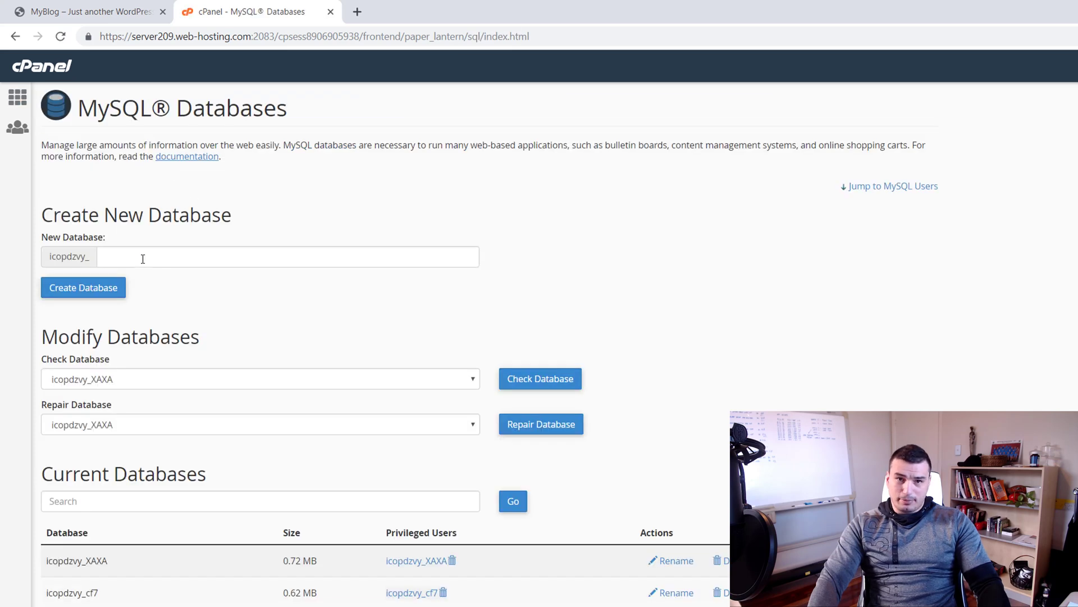
Create the database icopdzvy_a1 and select its full name for copying
left_click(145, 259)
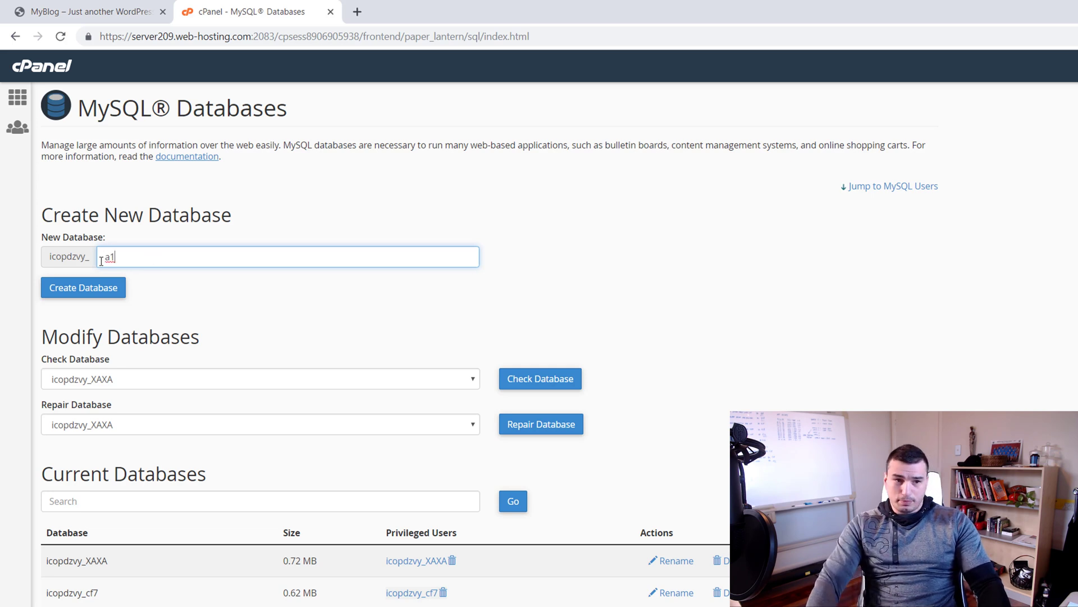
left_click(82, 293)
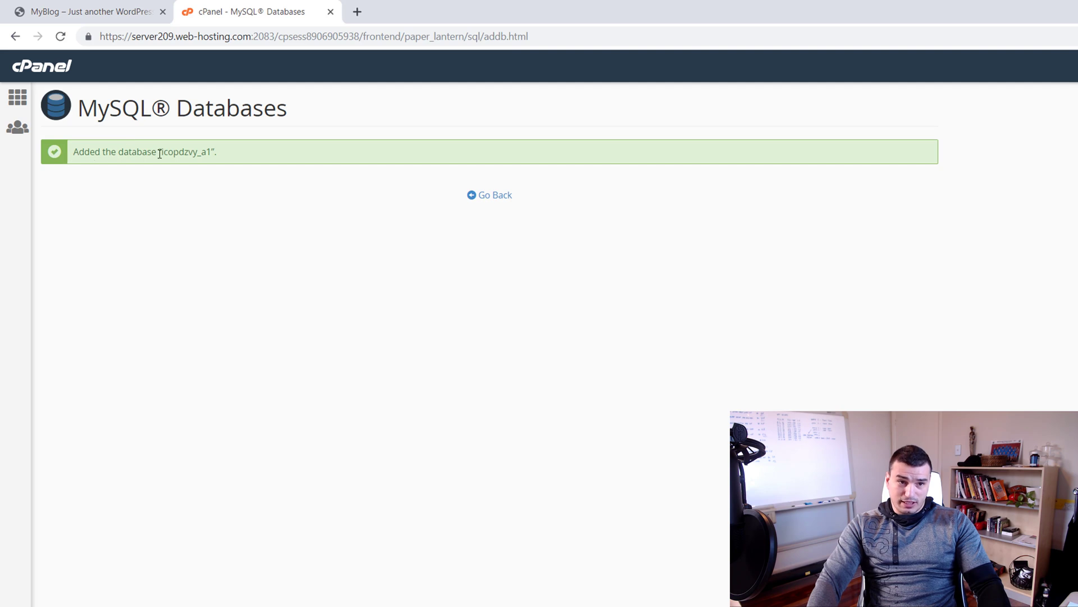
double_click(166, 153)
key("ctrl+c")
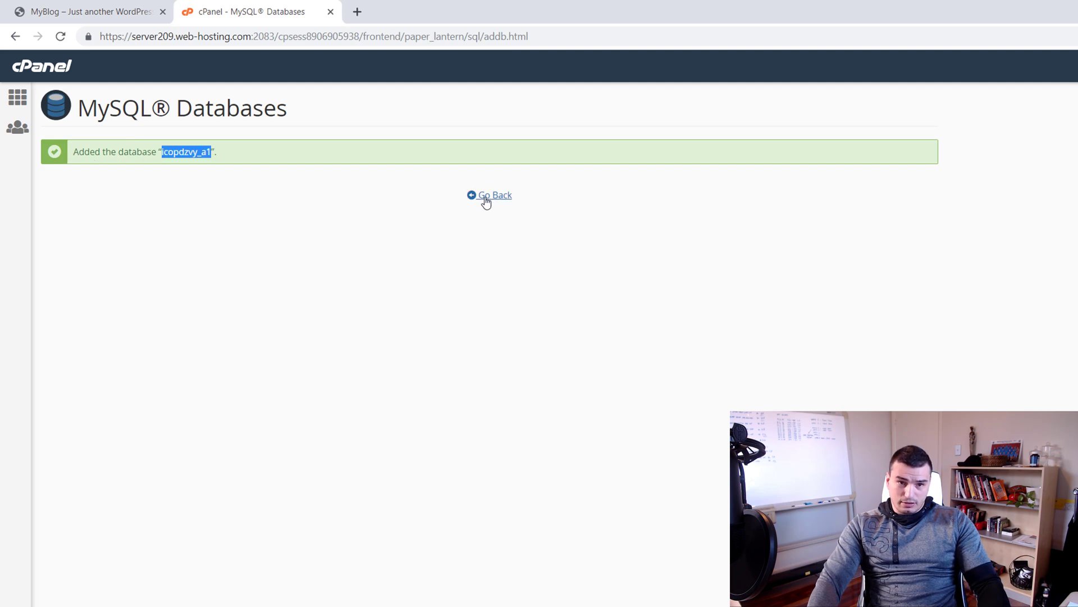
Paste the database name icopdzvy_a1 into a new Notepad note
key("super")
type("notepad")
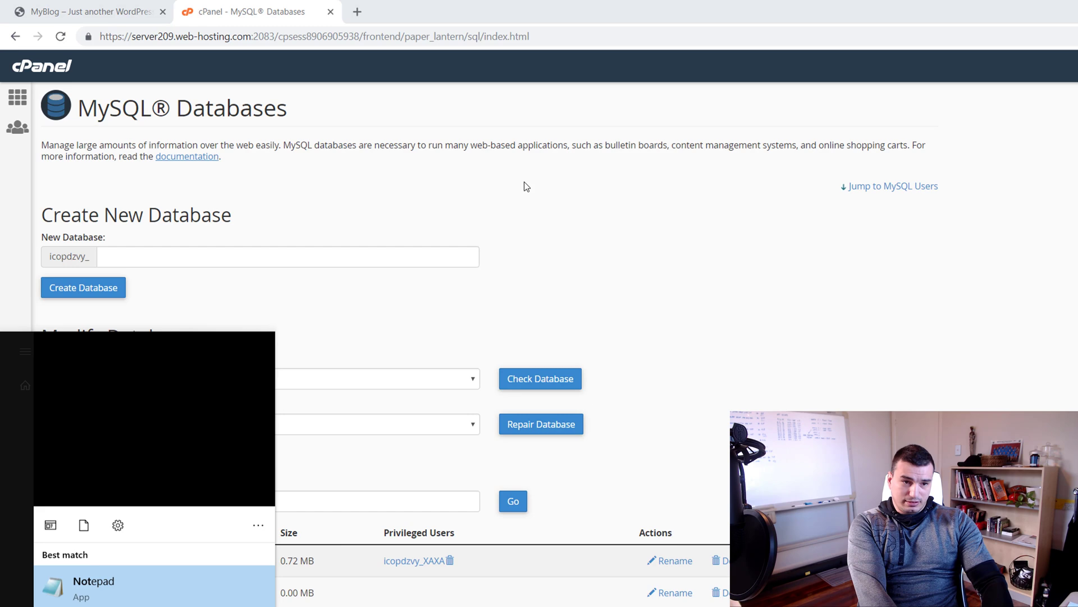
key("Return")
key("ctrl+v")
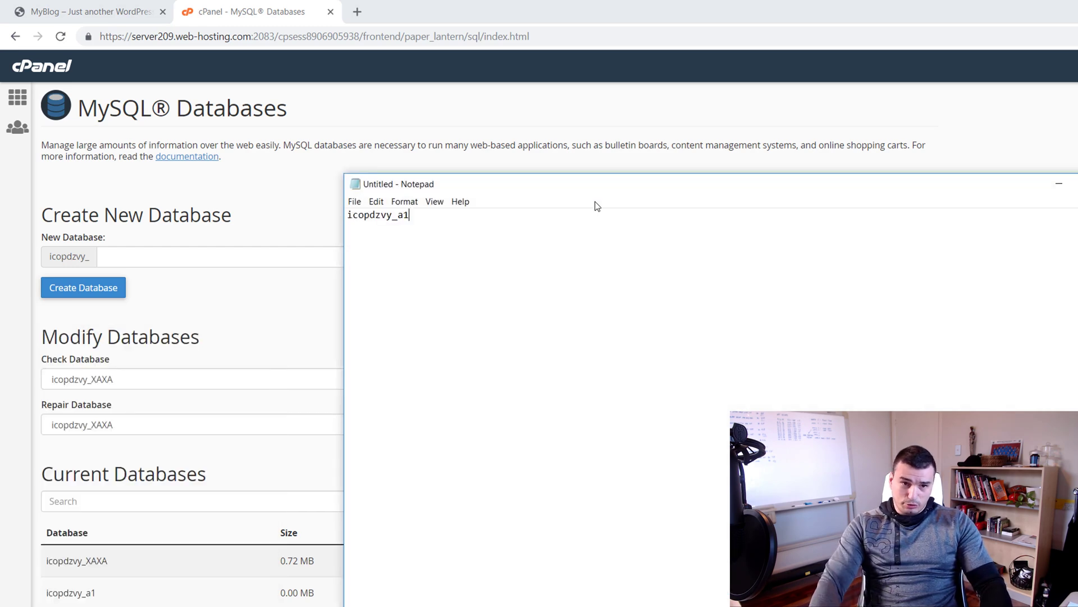
left_click(159, 276)
Enter usera1 as the new MySQL username
scroll(169, 370, "down", 10)
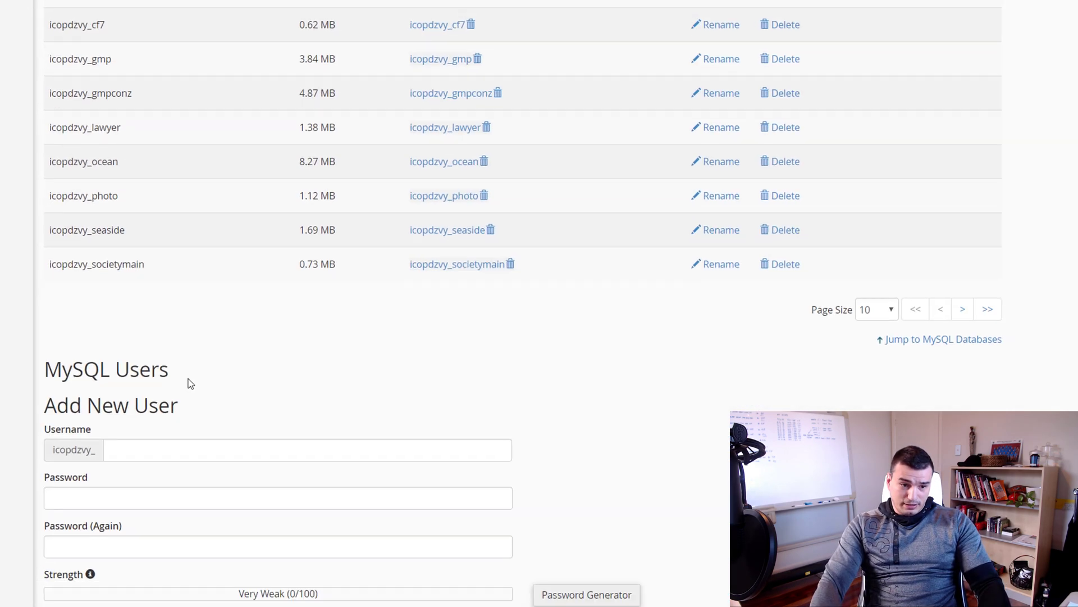
left_click(194, 450)
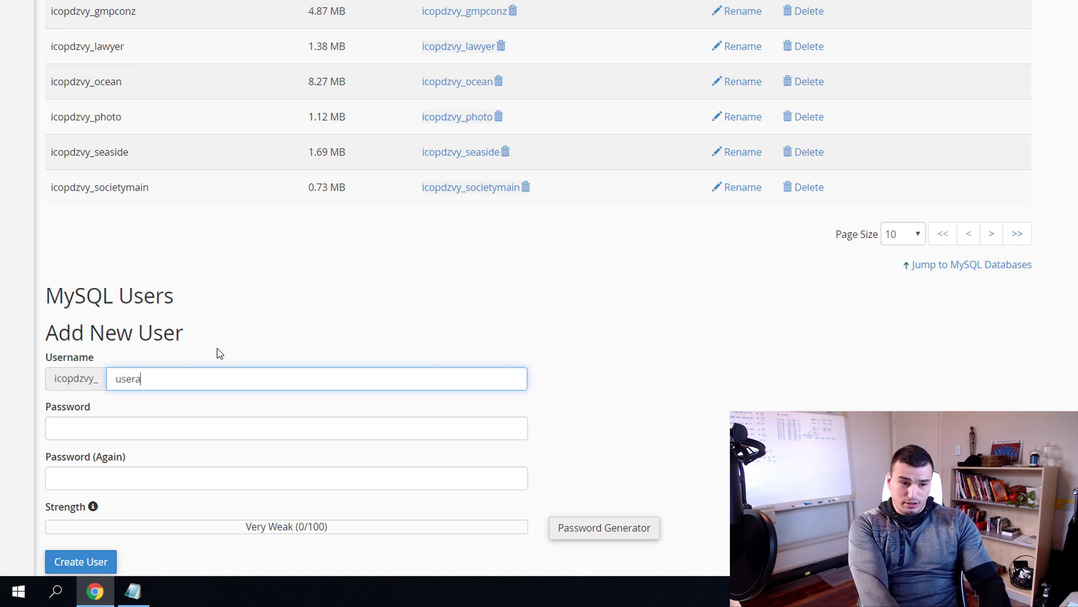
key("Tab")
Generate a very strong password, copy it, and use it for both password fields
scroll(629, 448, "down", 1)
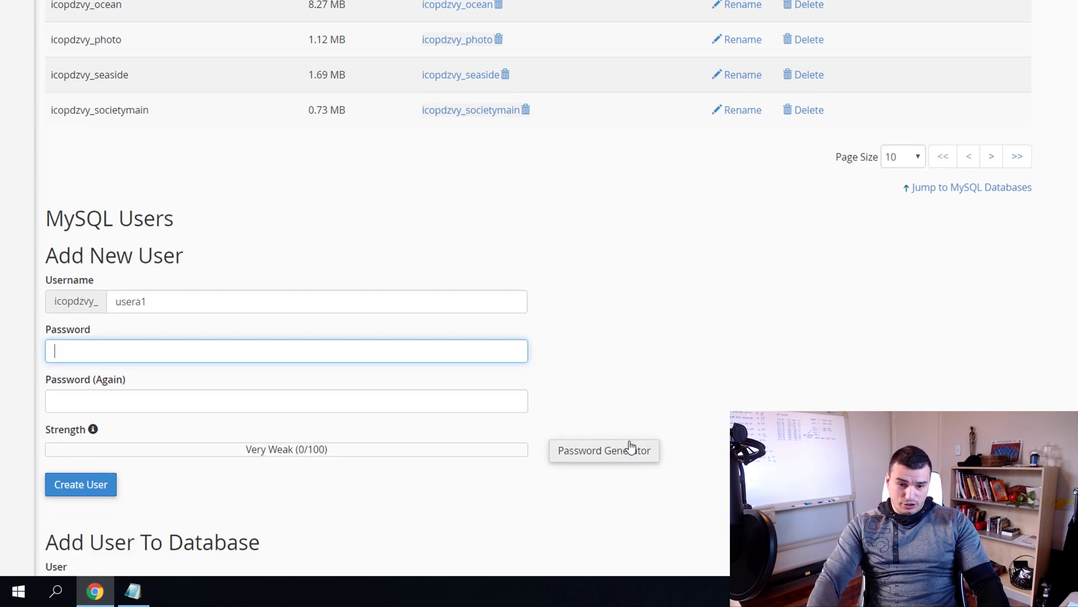
left_click(630, 450)
left_click(795, 138)
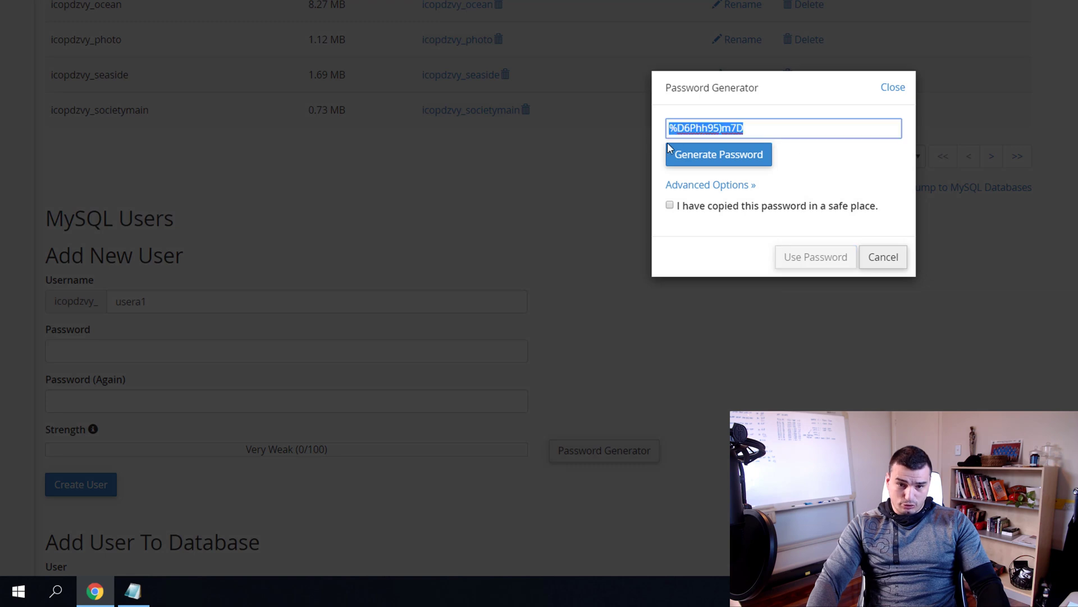
left_click(670, 206)
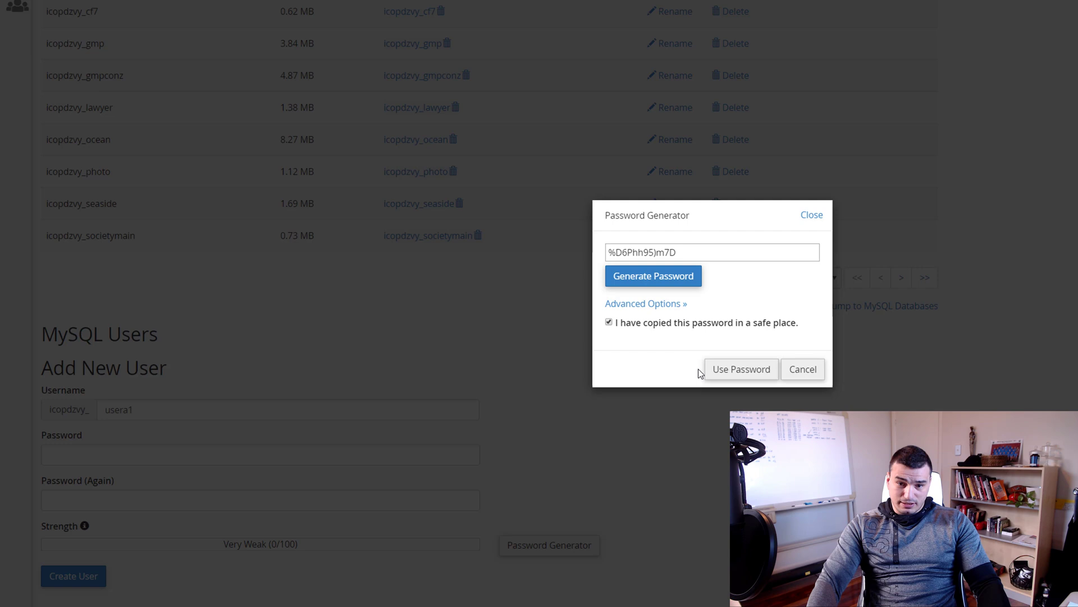
left_click(736, 374)
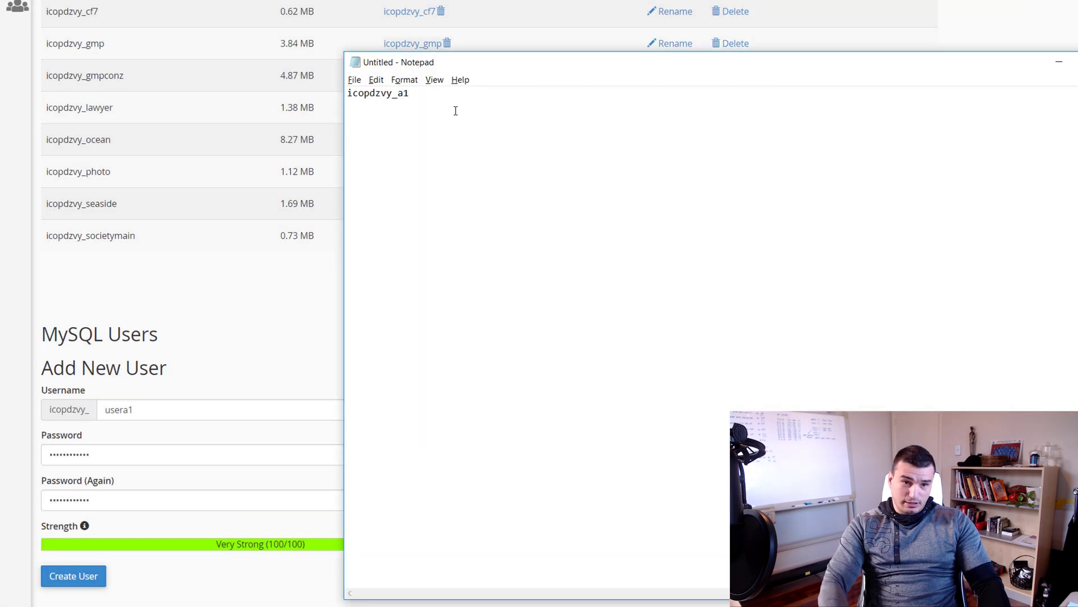
Start a new line in the notes, then create the MySQL user icopdzvy_usera1
key("Return")
key("Return")
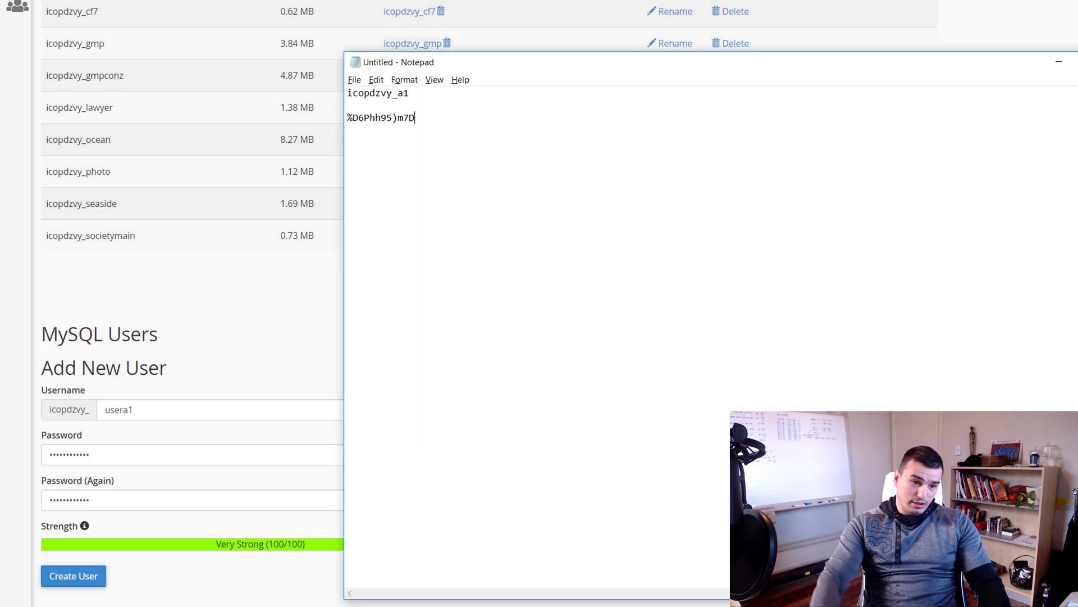
key("alt+Tab")
scroll(89, 527, "down", 1)
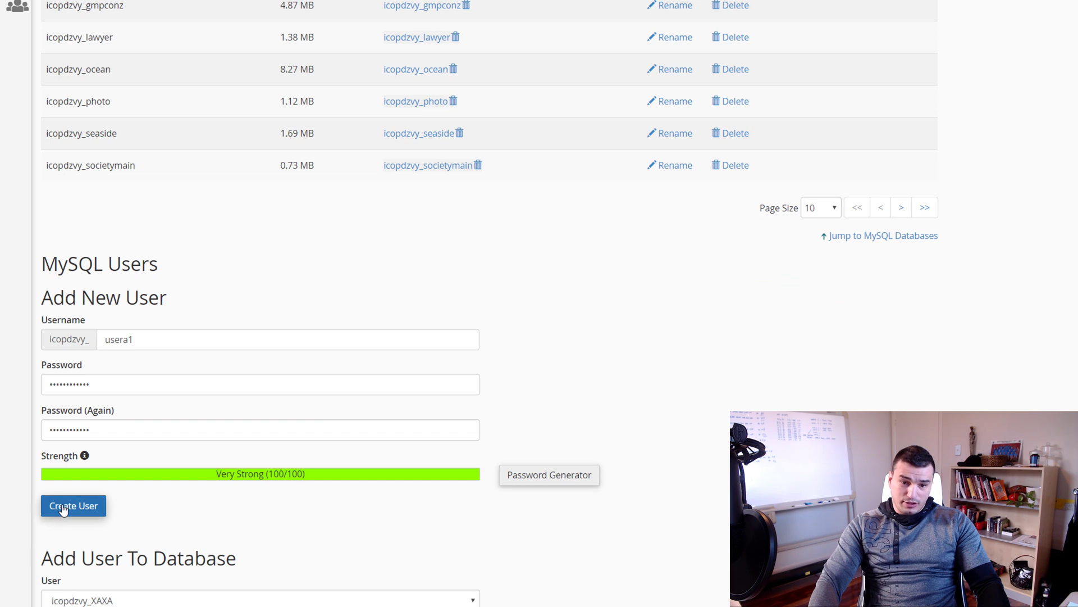
left_click(66, 504)
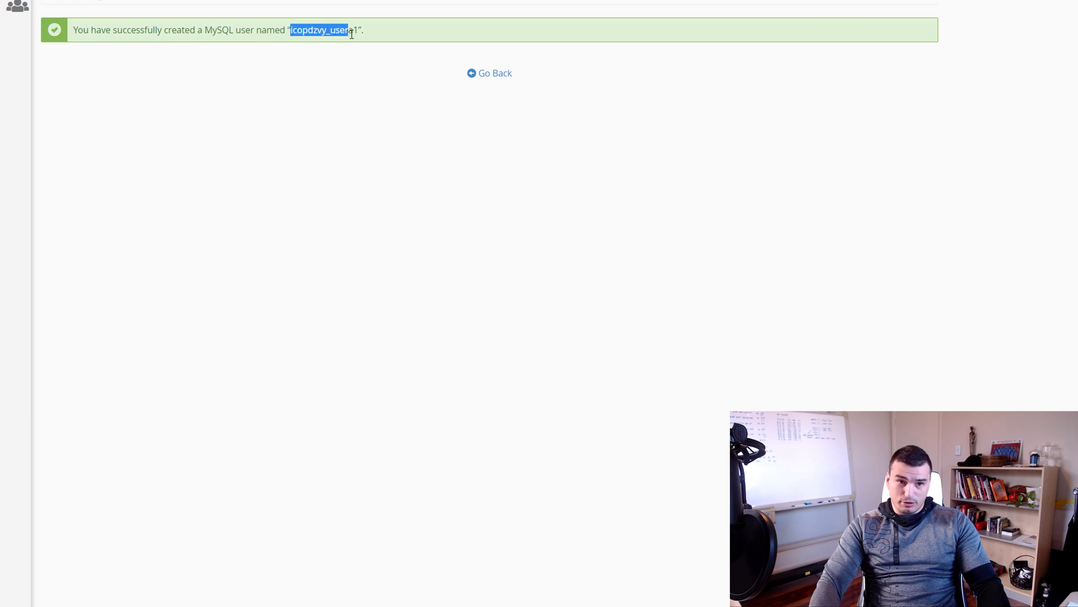
Label the notes 'db name: icopdzvy_a1', 'db user:' with the pasted username, and 'db pass:'
key("alt+Tab")
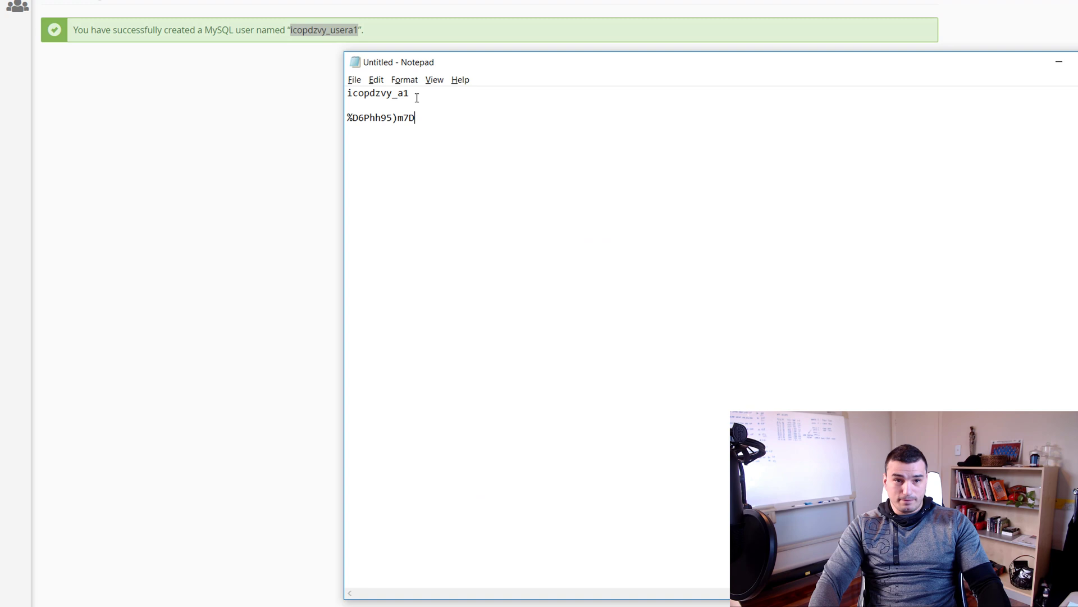
type("icopdzvy_usera1")
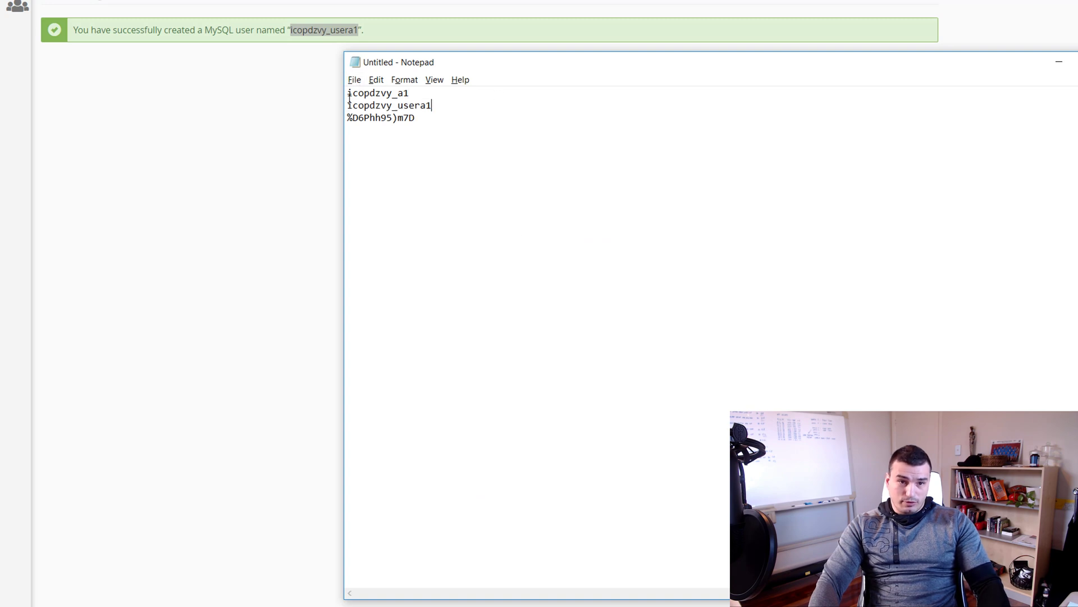
type("db ")
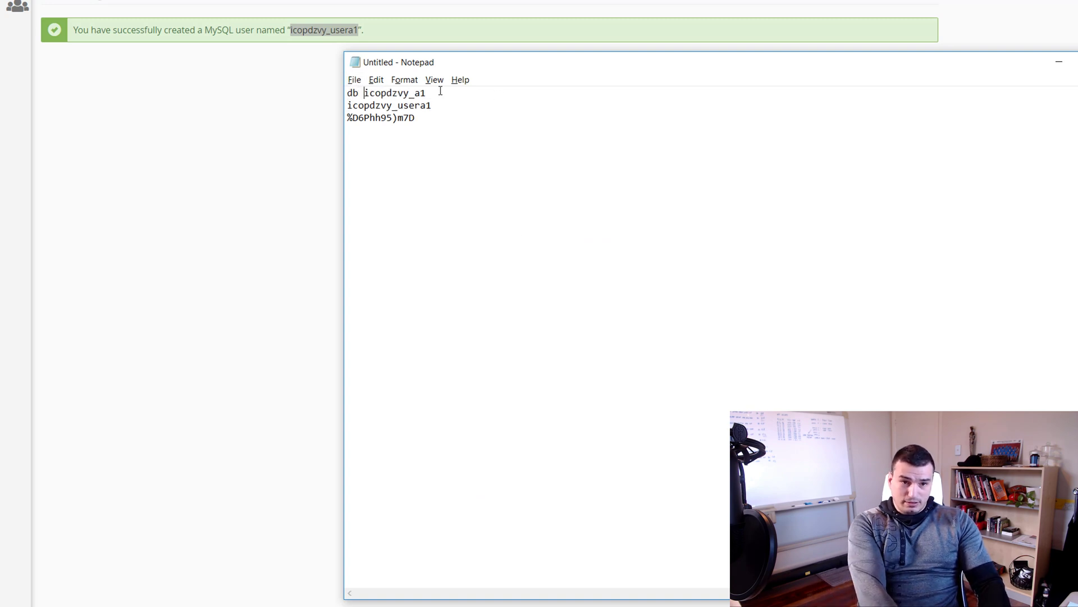
type("name:")
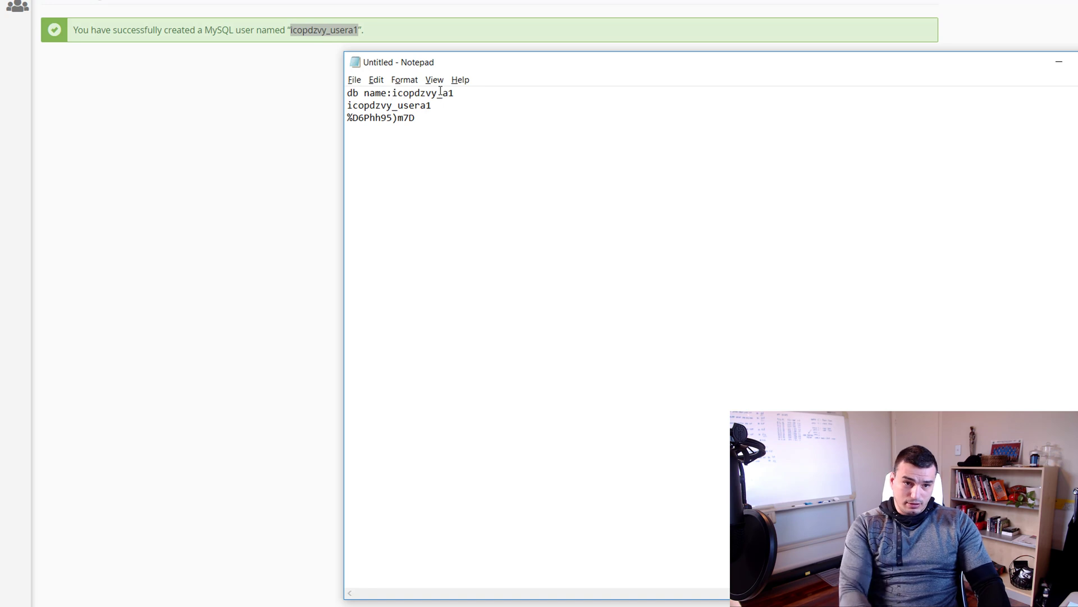
type(" icop")
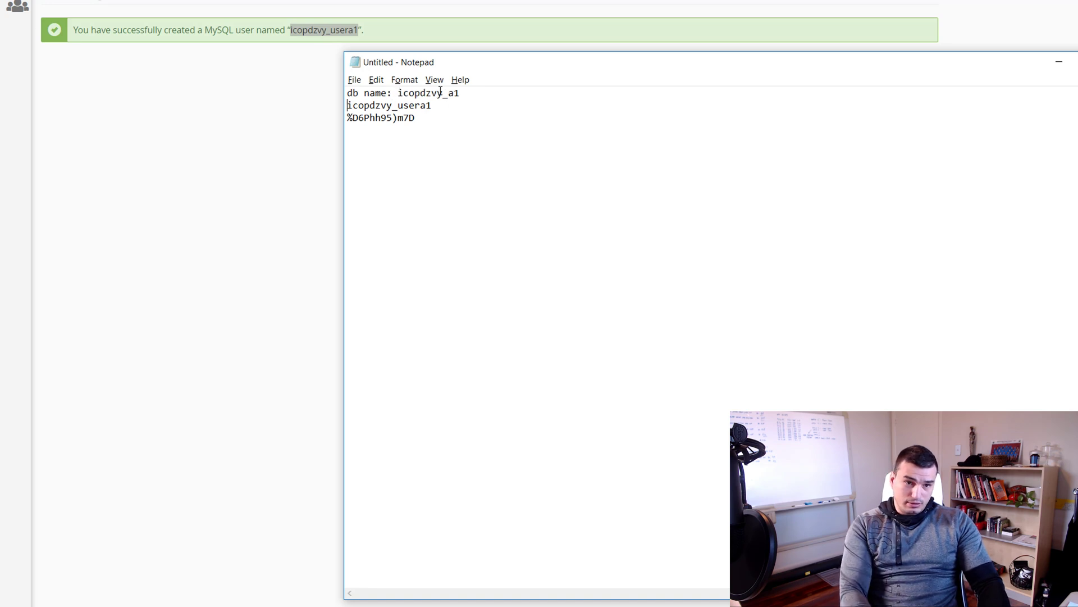
type("dzvy_a1 db user:")
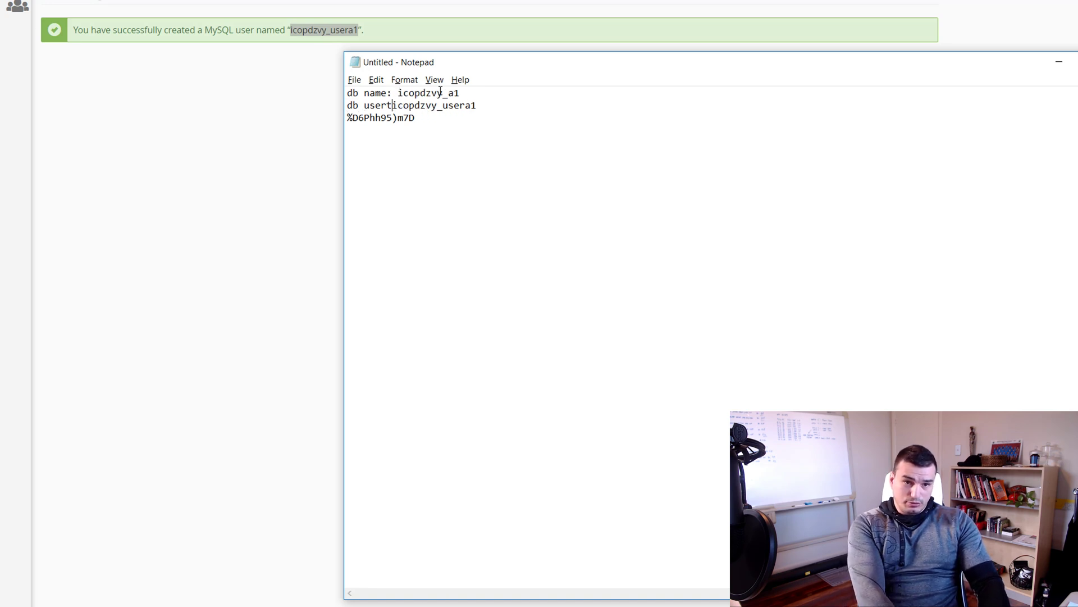
key("Down")
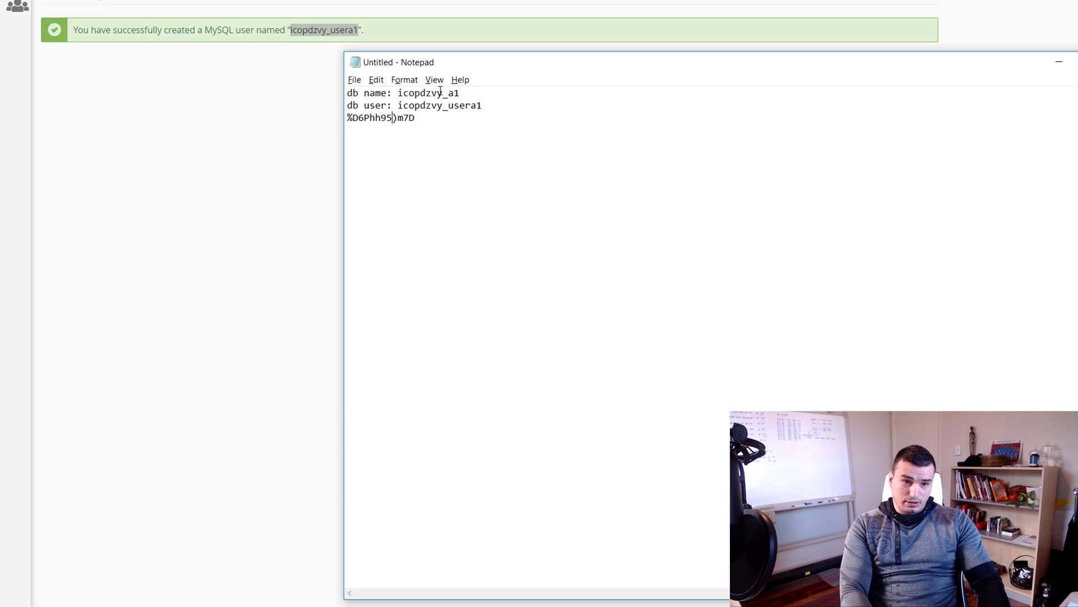
type("db pass:")
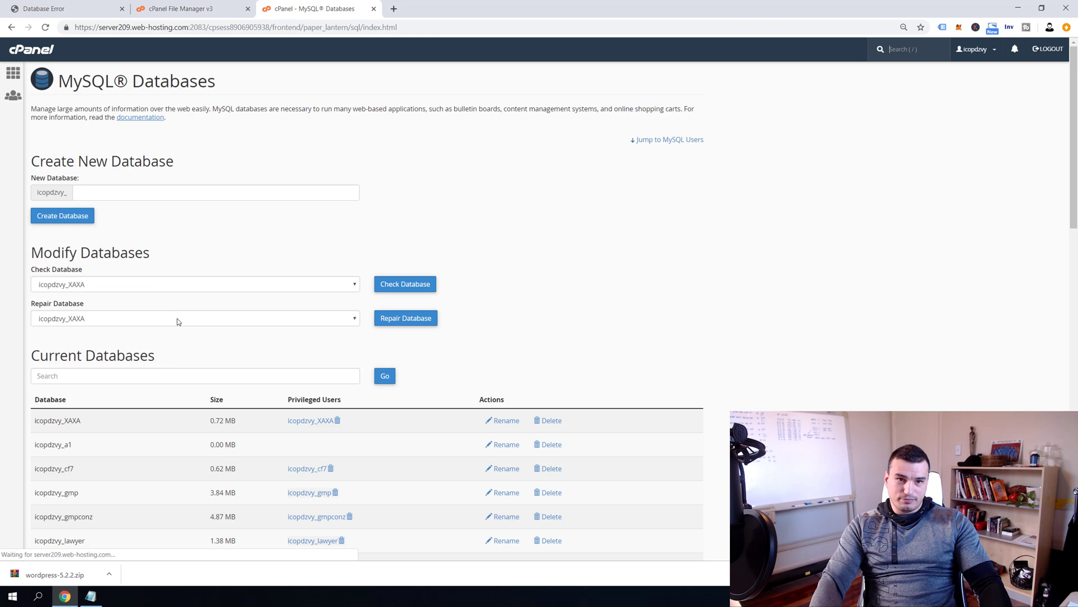
Add user icopdzvy_usera1 to database icopdzvy_a1 with ALL PRIVILEGES
scroll(272, 245, "down", 10)
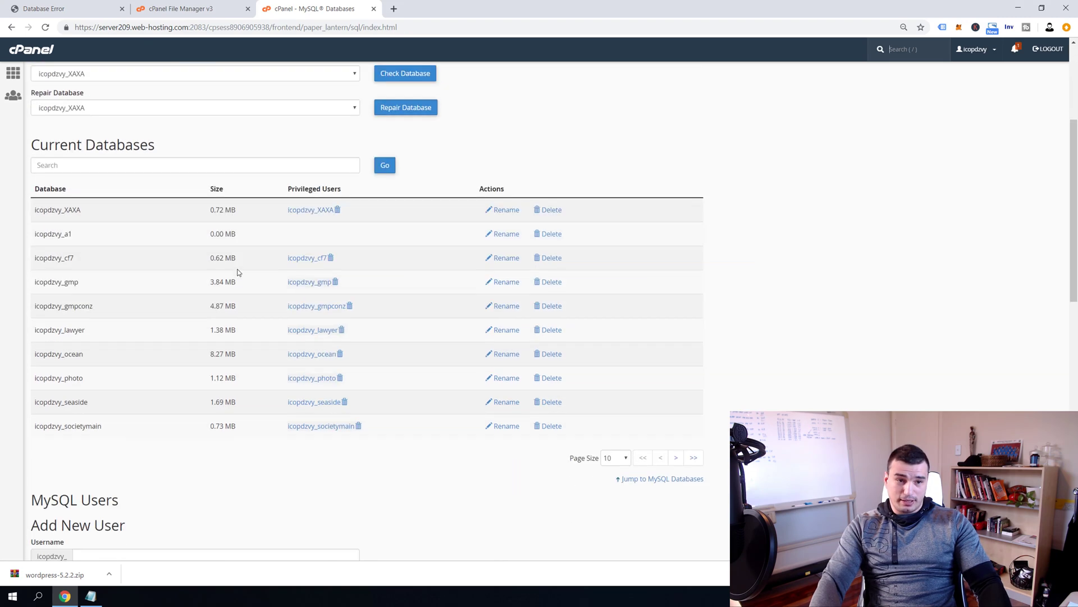
left_click(113, 333)
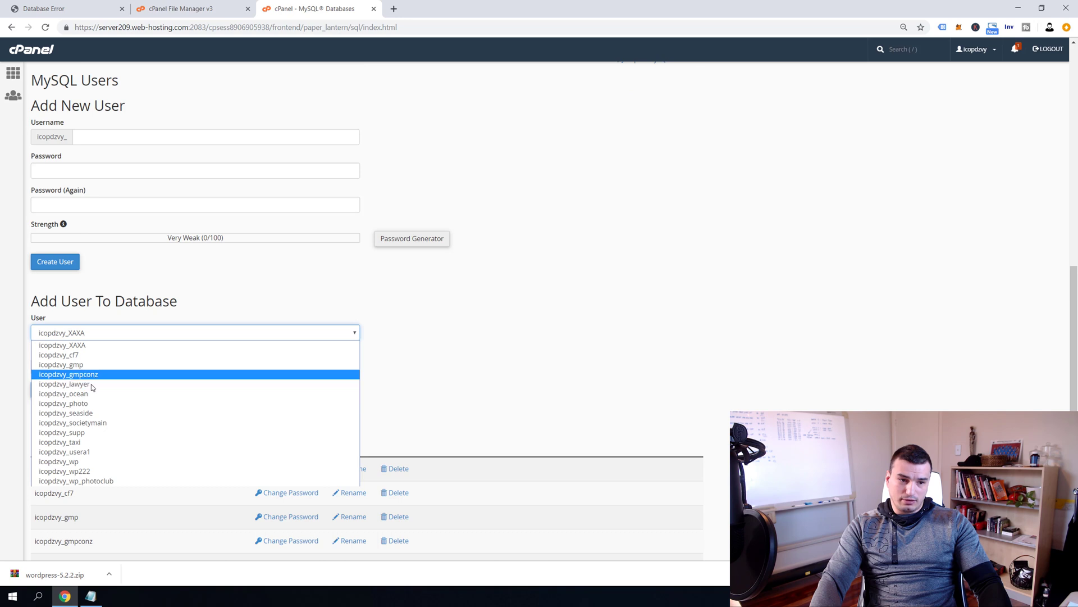
left_click(118, 452)
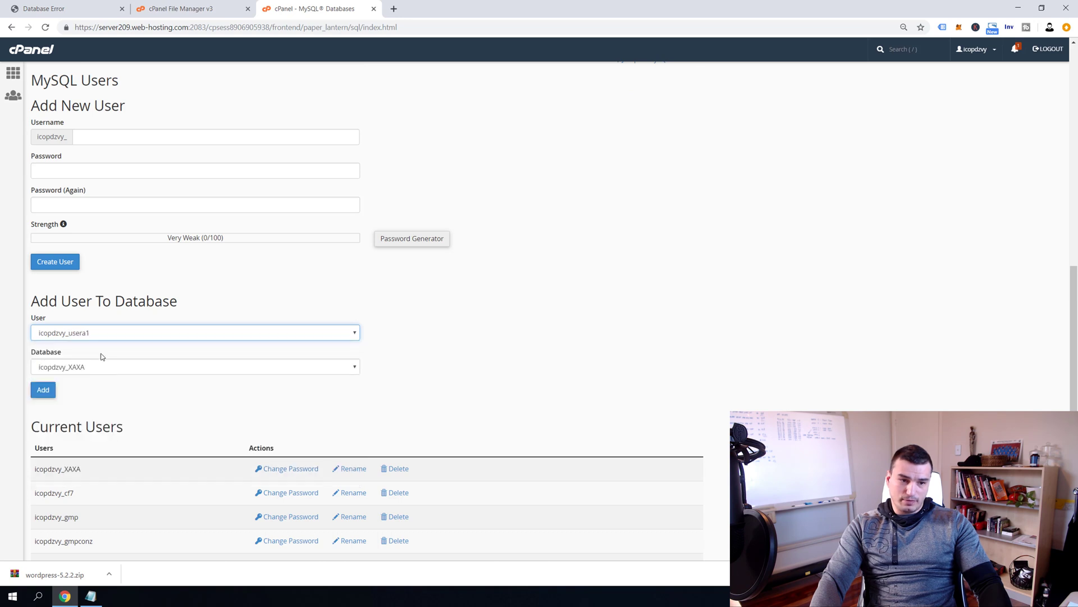
left_click(87, 368)
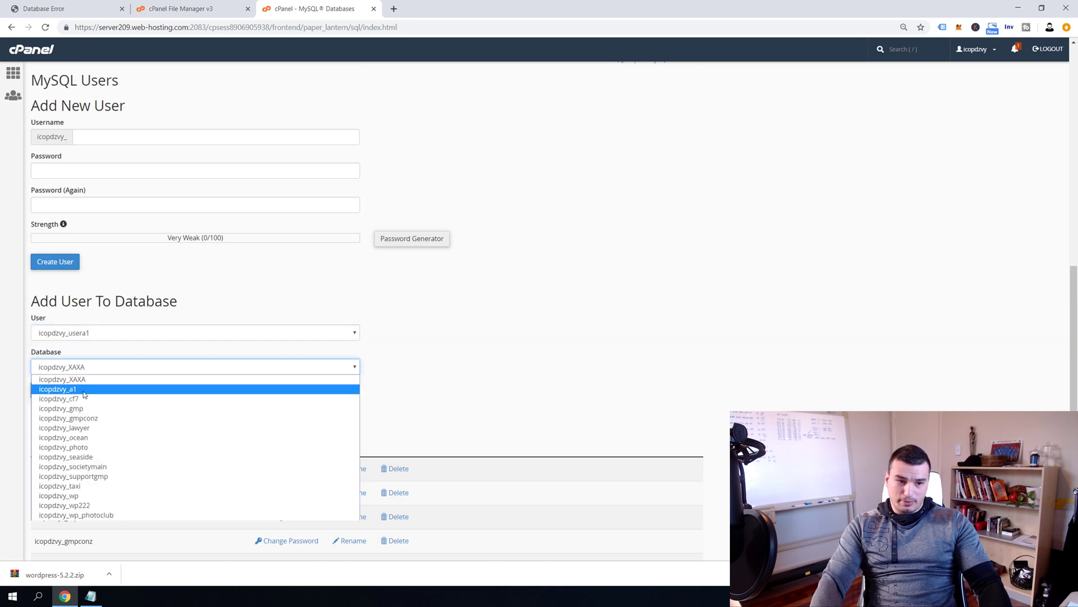
left_click(84, 391)
left_click(42, 387)
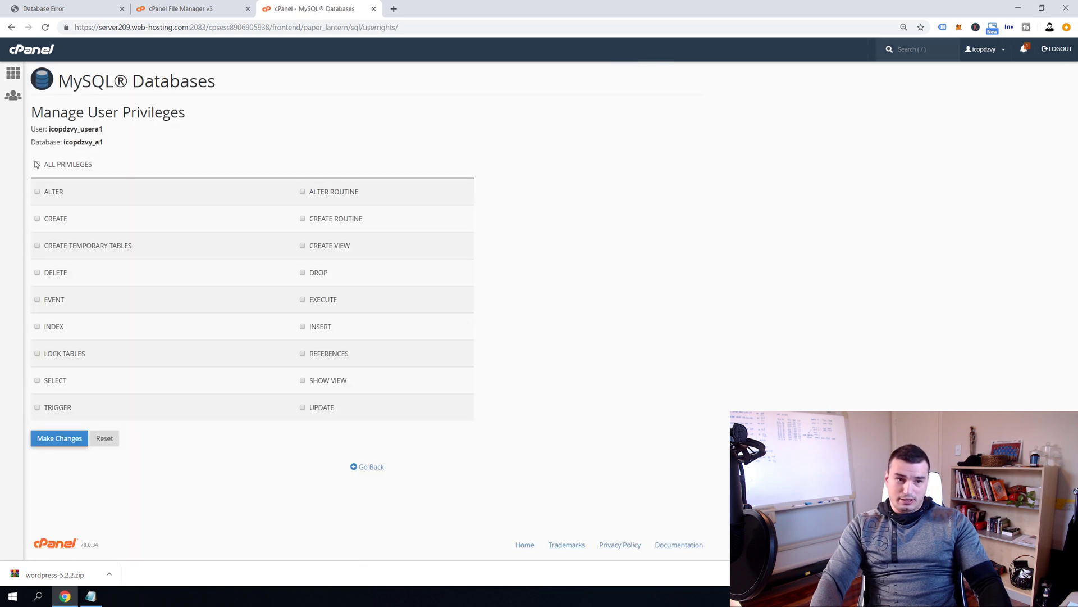
left_click(38, 165)
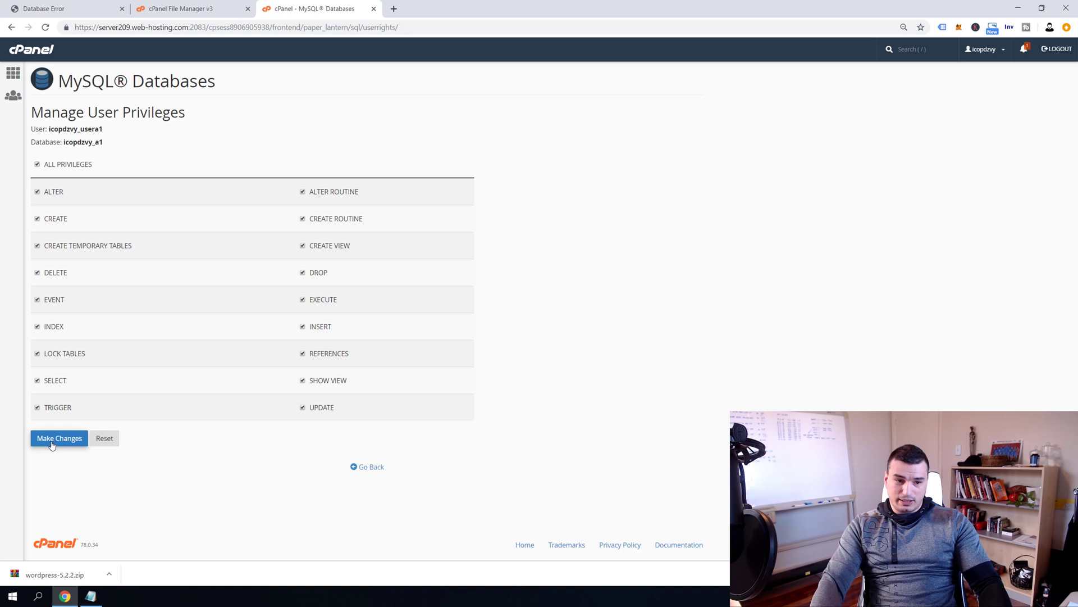
left_click(52, 444)
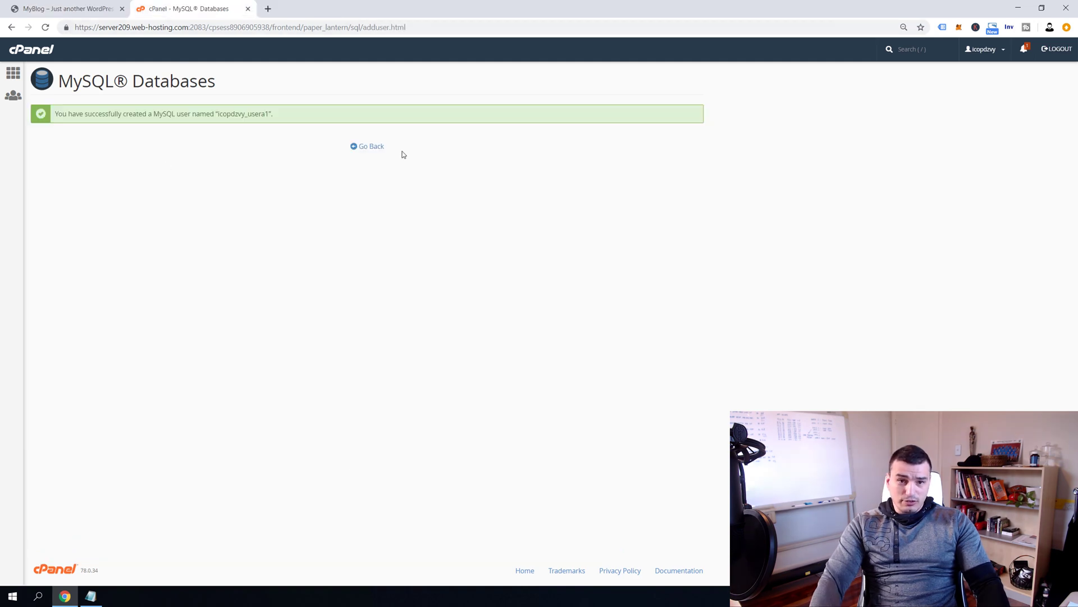
Return to the cPanel home and load wordpress.org in the browser
left_click(368, 147)
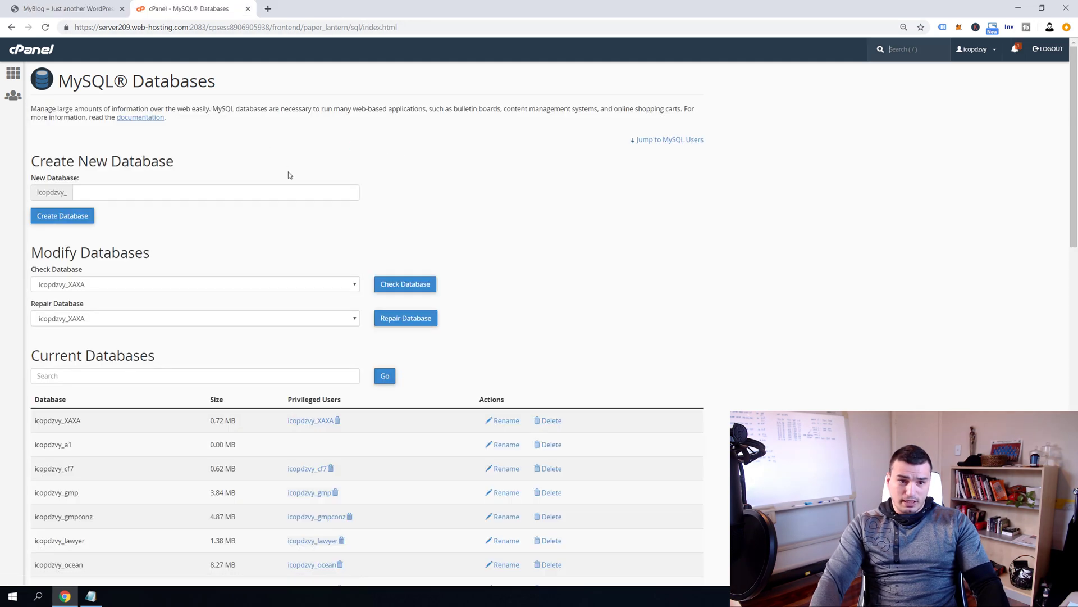
left_click(13, 71)
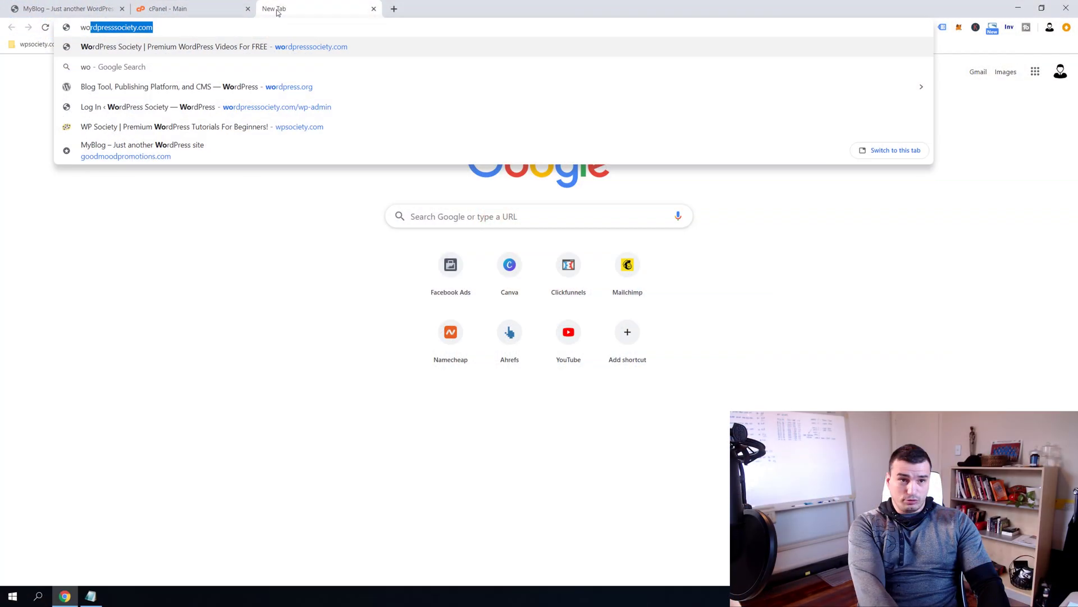
type("rdpress.org")
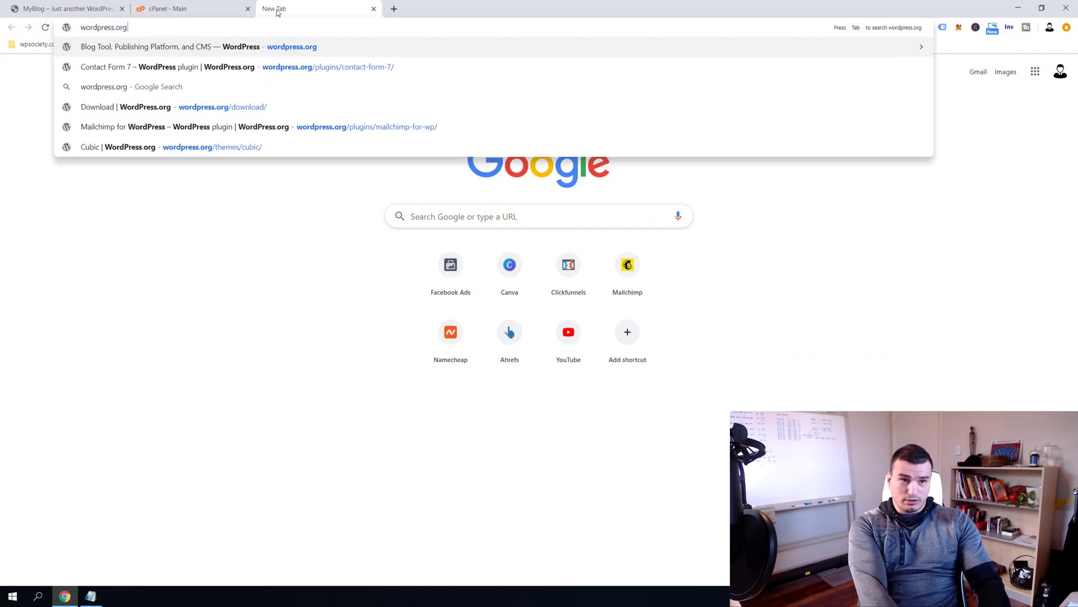
key("Return")
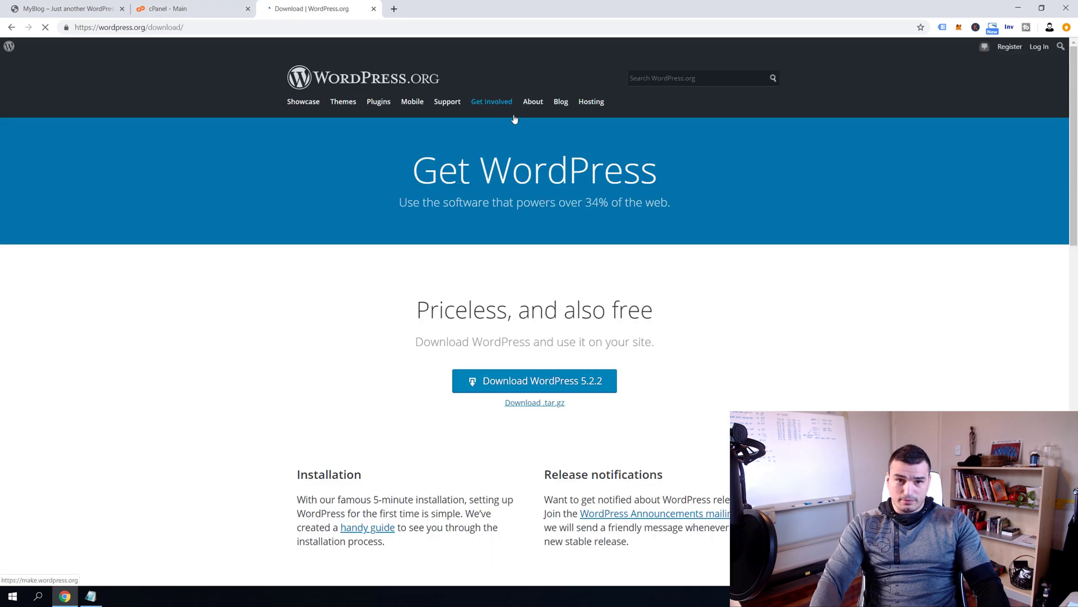
Download WordPress 5.2.2, replacing the existing wordpress-5.2.2.zip in the install wordpress folder
left_click(533, 381)
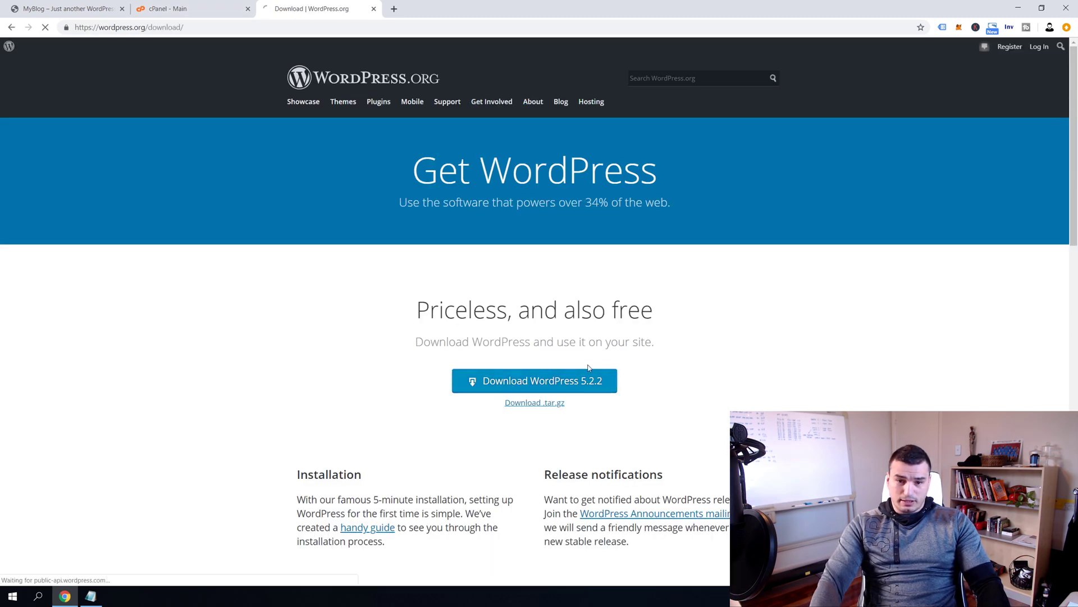
double_click(138, 75)
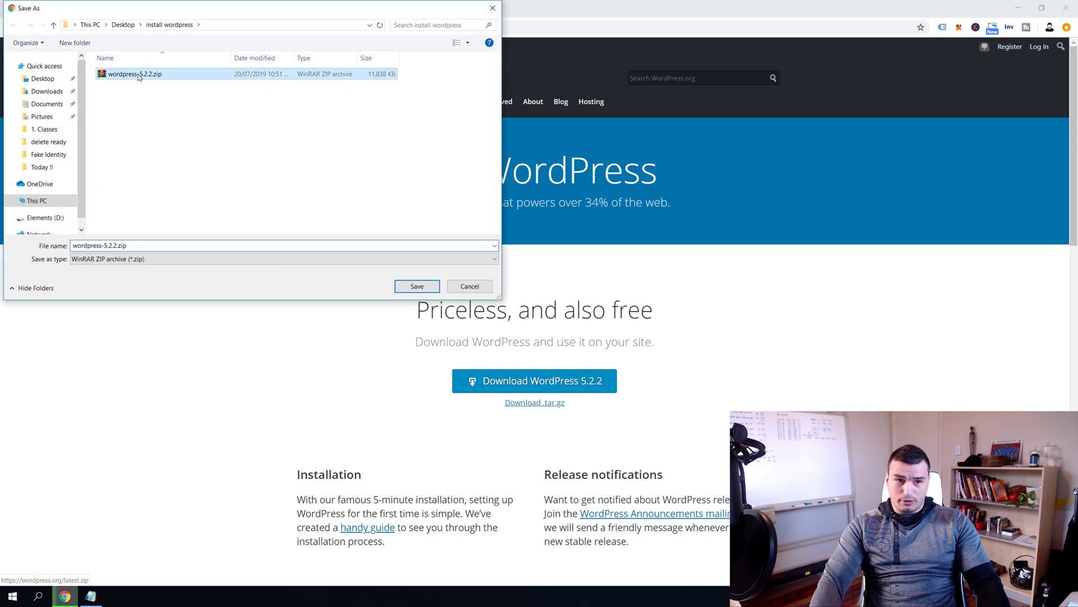
left_click(567, 302)
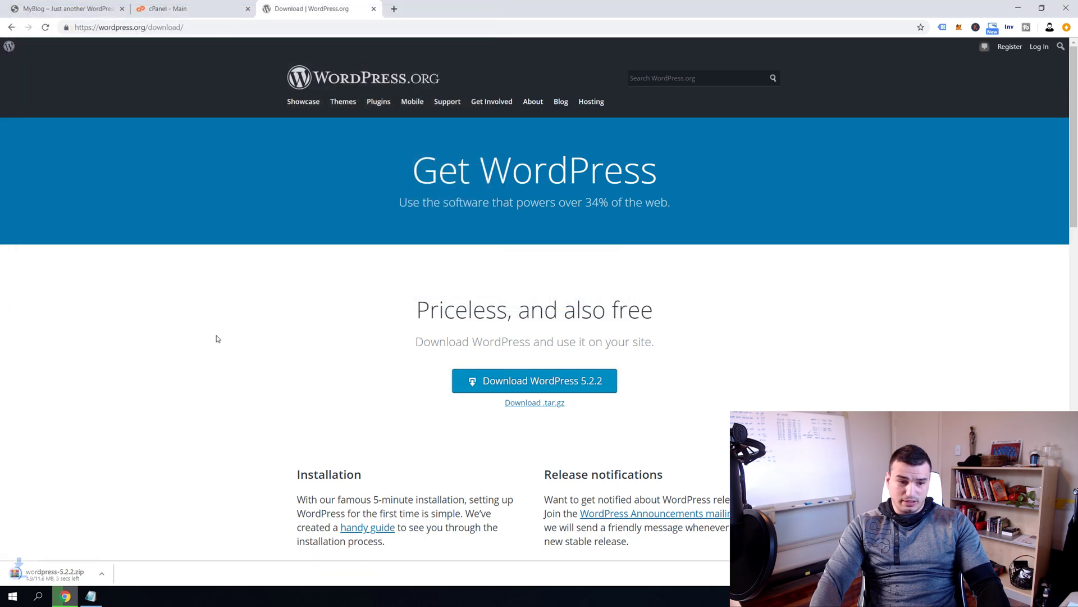
left_click_drag(196, 353, 656, 343)
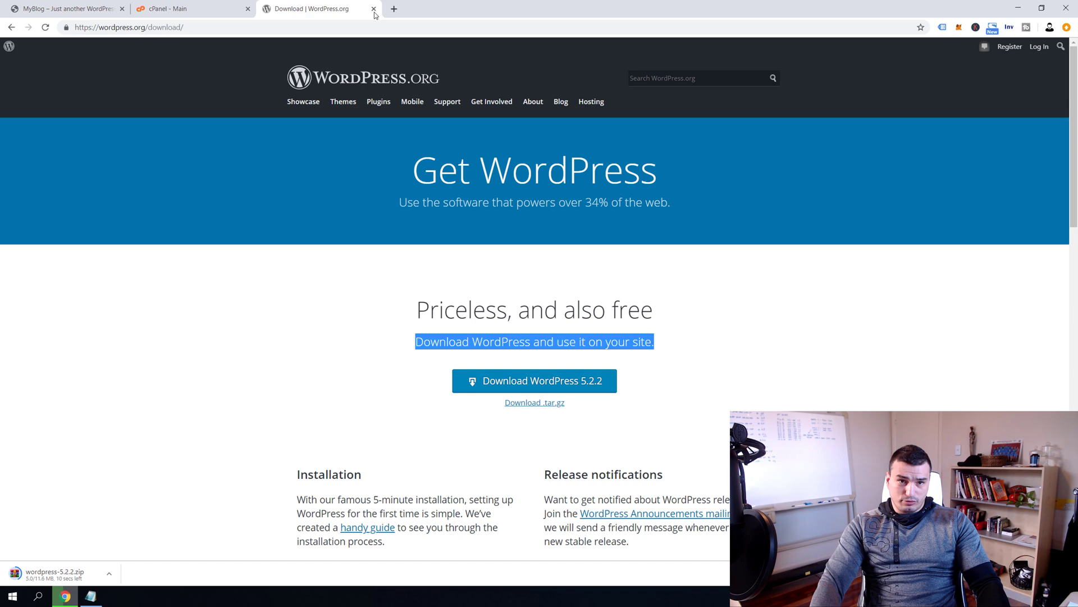
Close the WordPress tab and open File Manager on the public_html folder
left_click(374, 9)
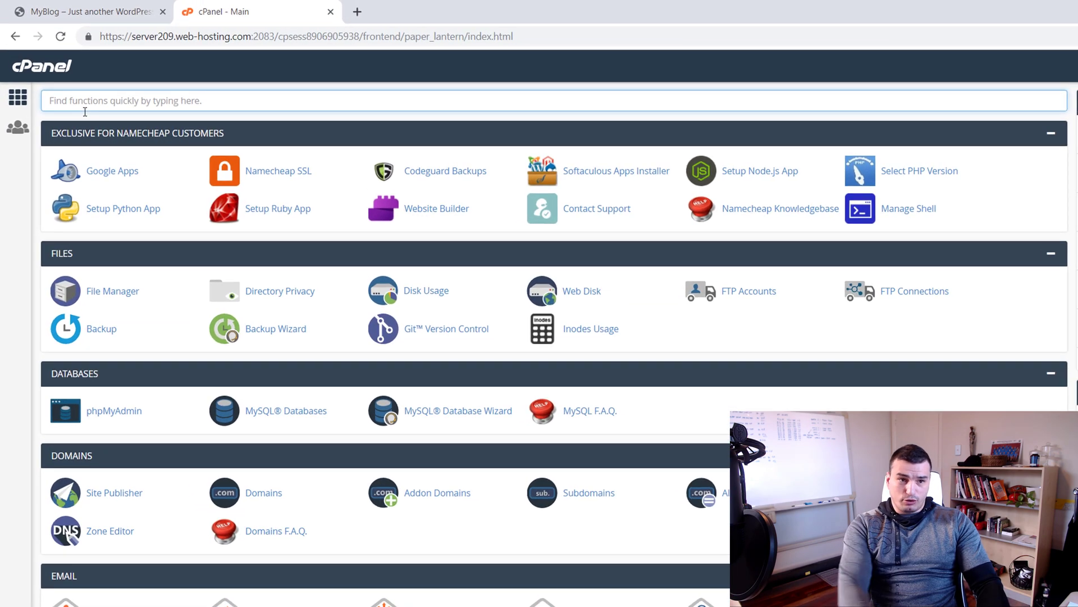
type("file")
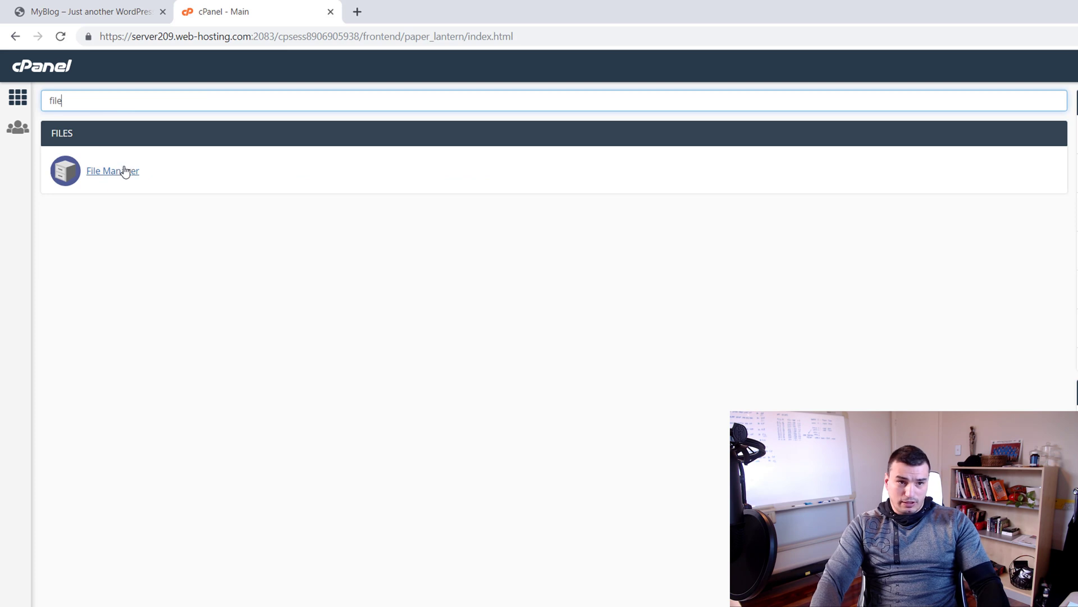
left_click(125, 171)
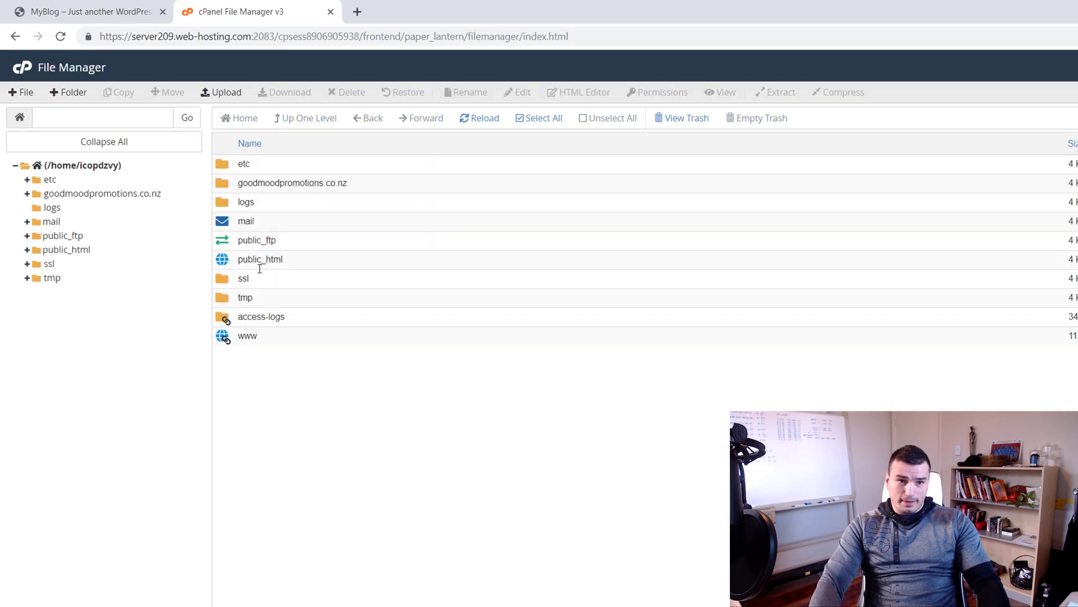
double_click(223, 262)
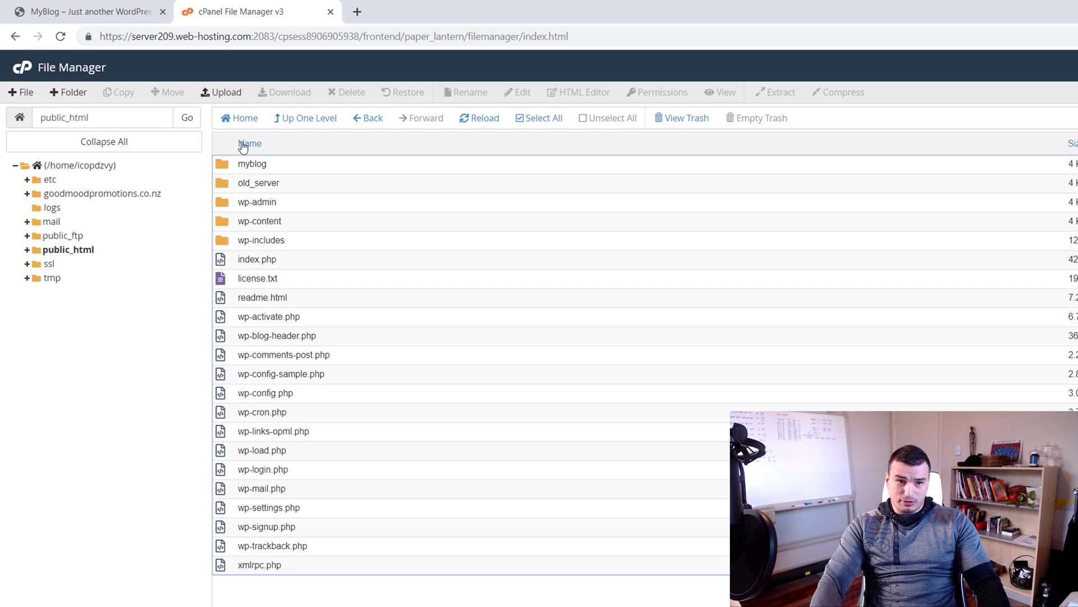
key("ctrl+shift+Tab")
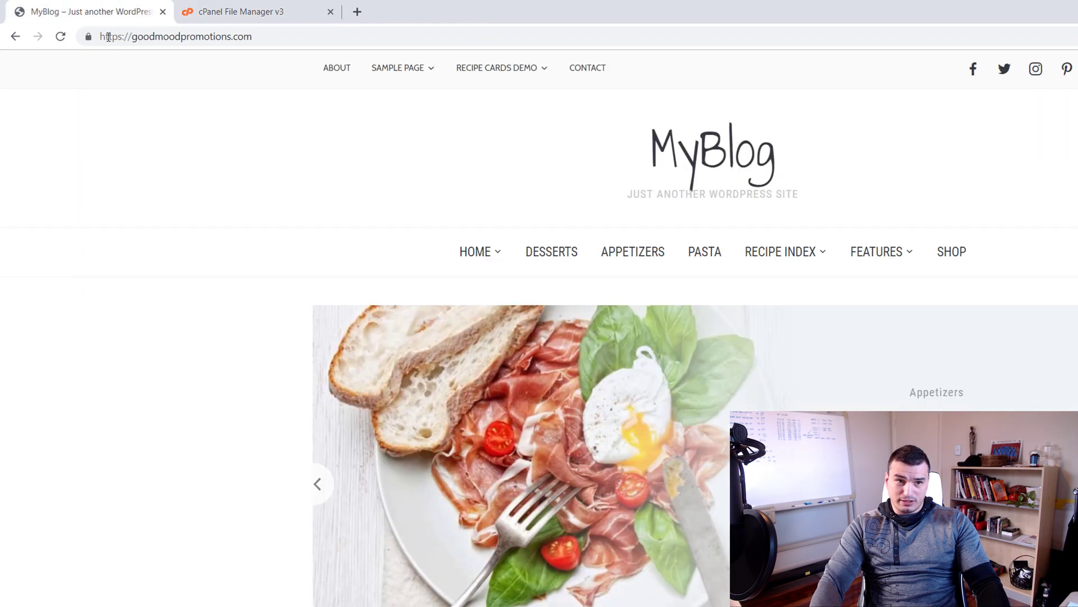
left_click(253, 12)
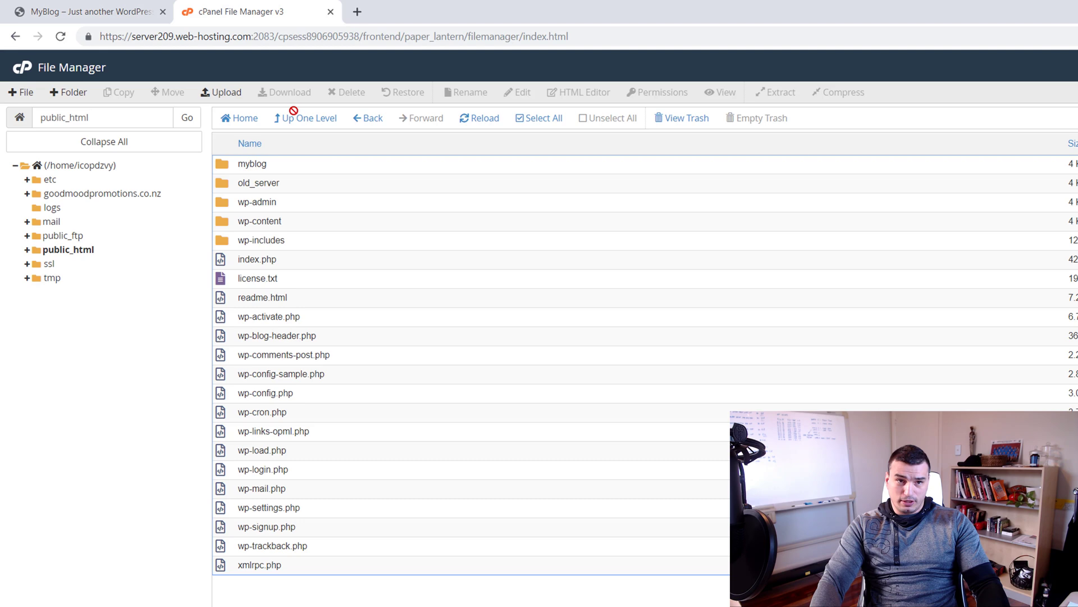
Create a 'subfolder' folder in public_html and load the site's /subfolder address
left_click(74, 91)
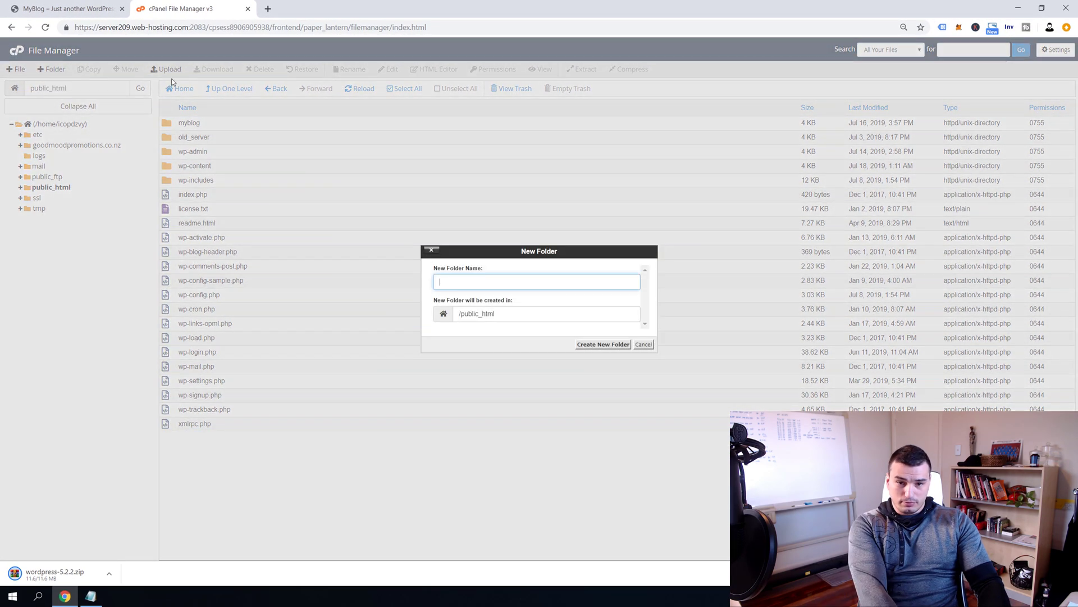
type("subfolder")
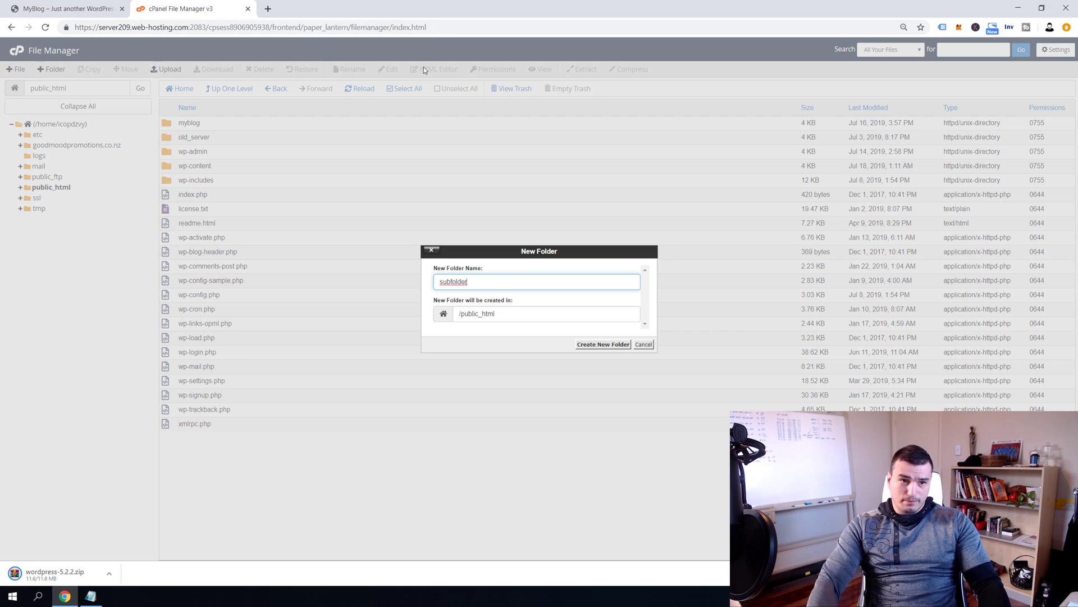
key("Return")
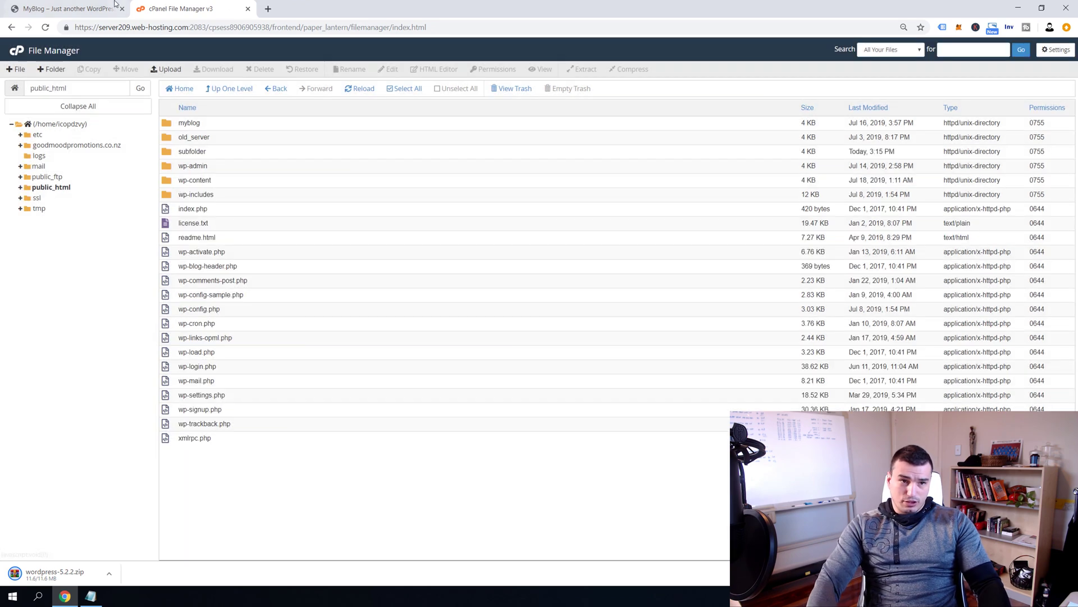
key("ctrl+shift+Tab")
left_click(175, 28)
left_click(215, 34)
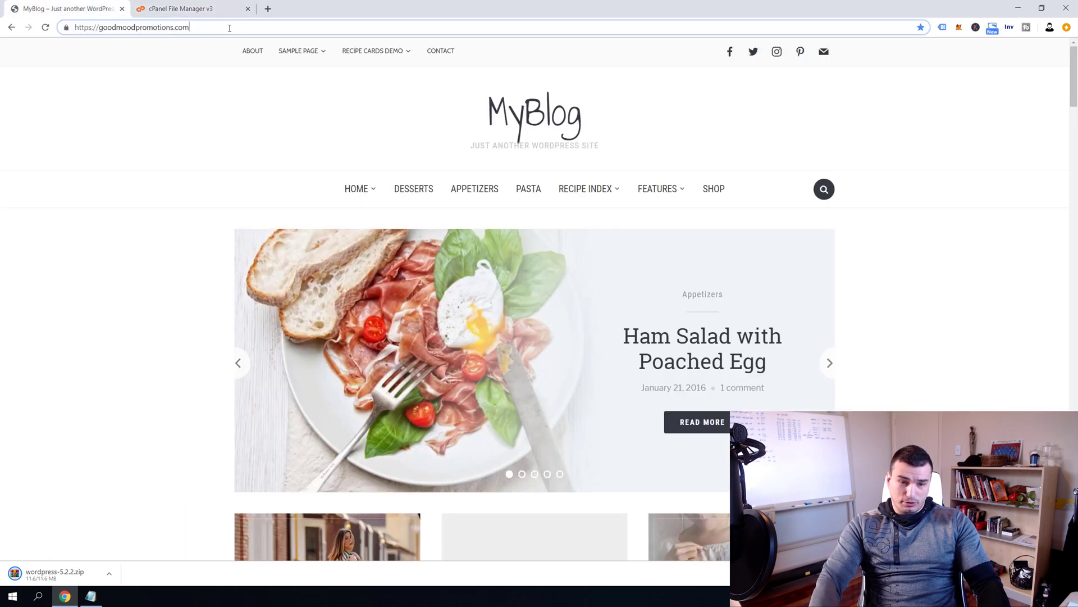
type("/")
type("sub")
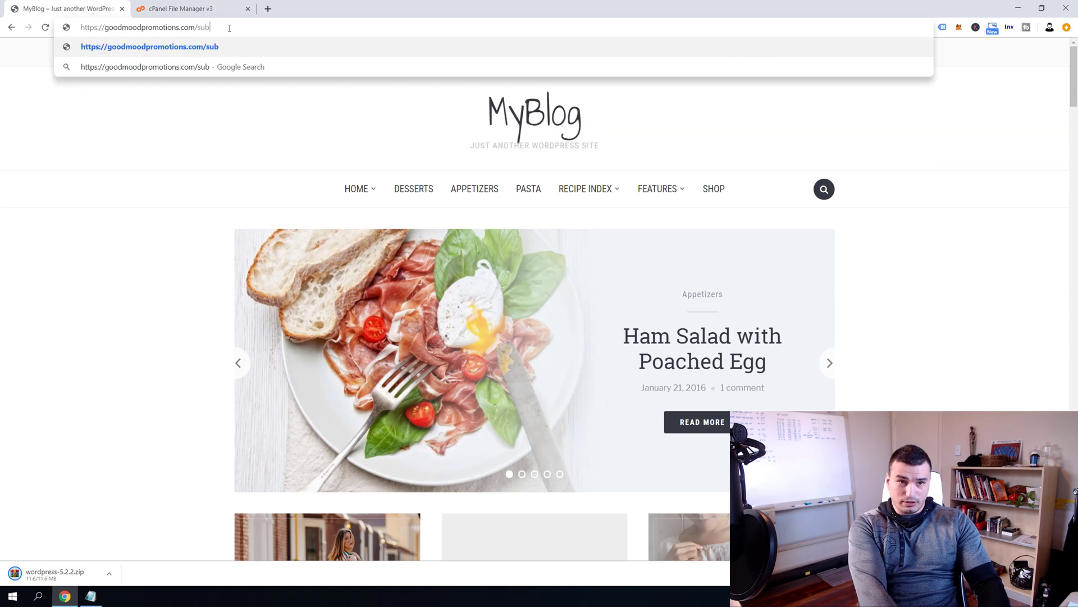
type("folder")
key("Return")
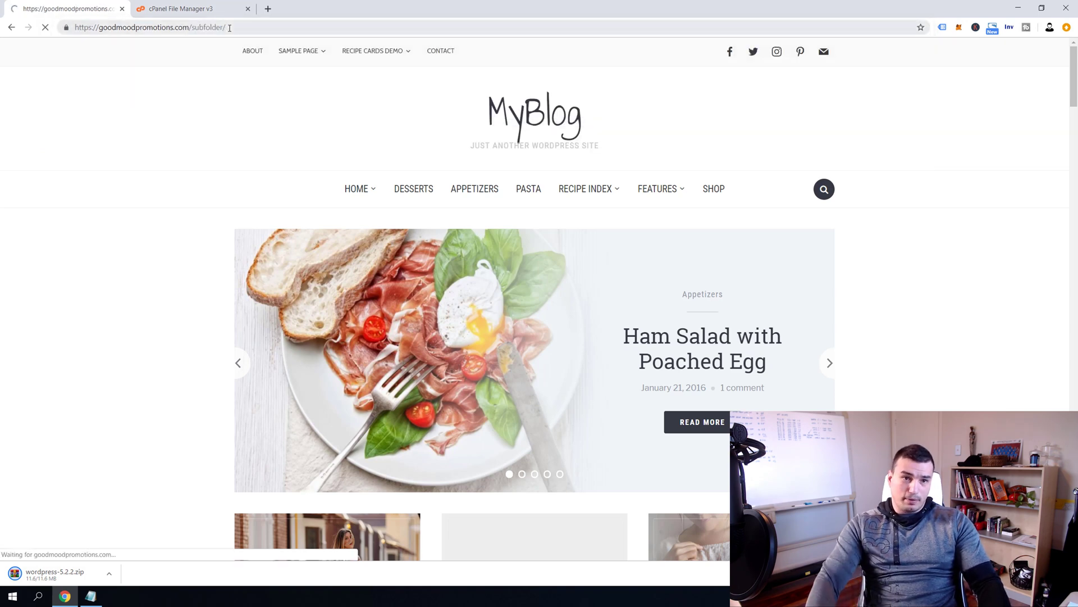
Rename the subfolder folder in public_html to blog
left_click(227, 4)
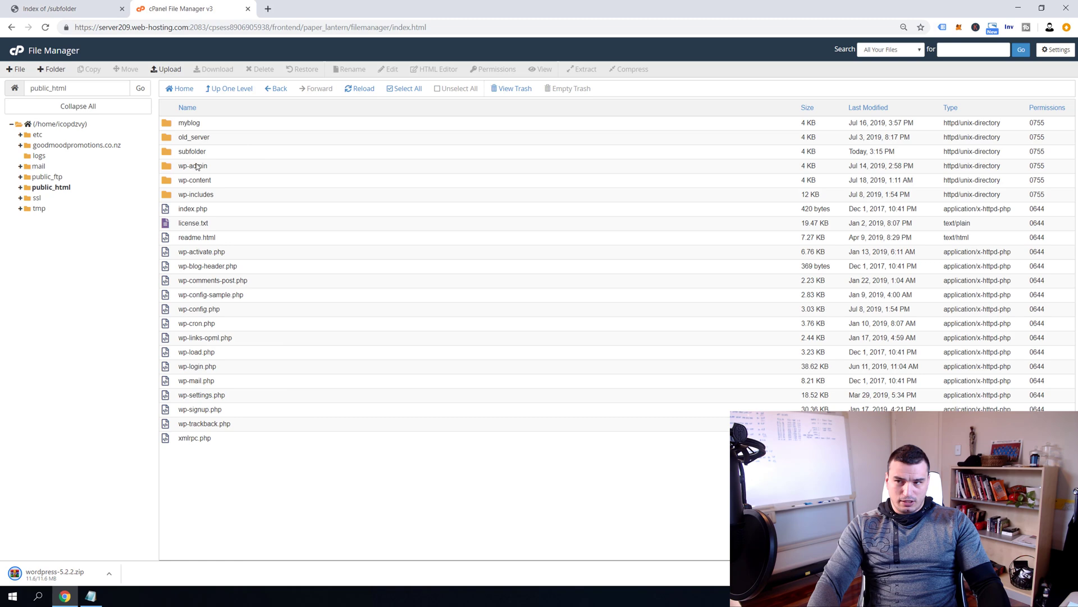
right_click(182, 152)
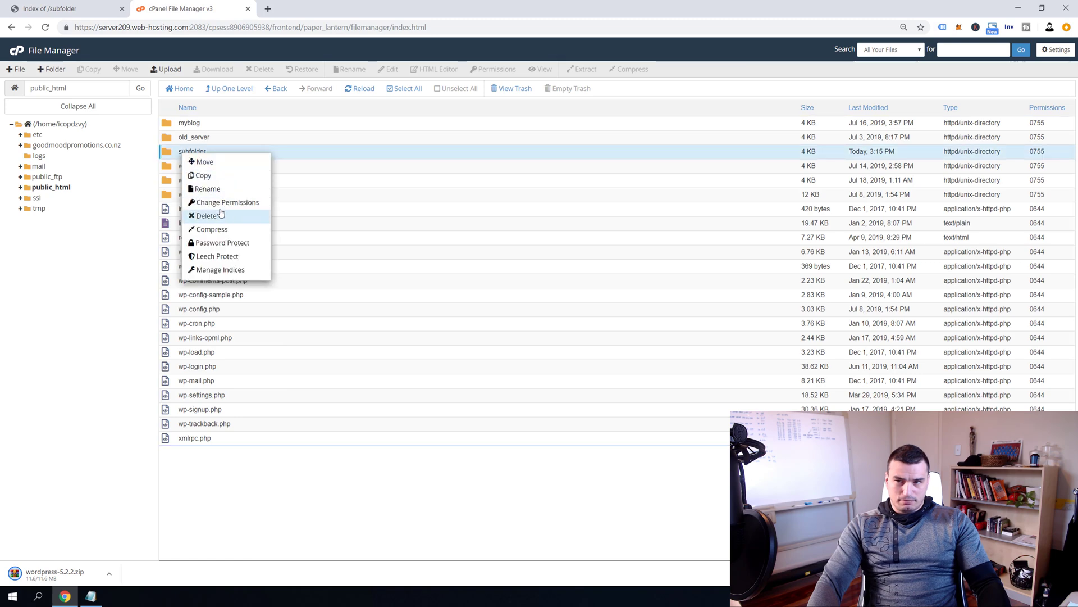
left_click(263, 191)
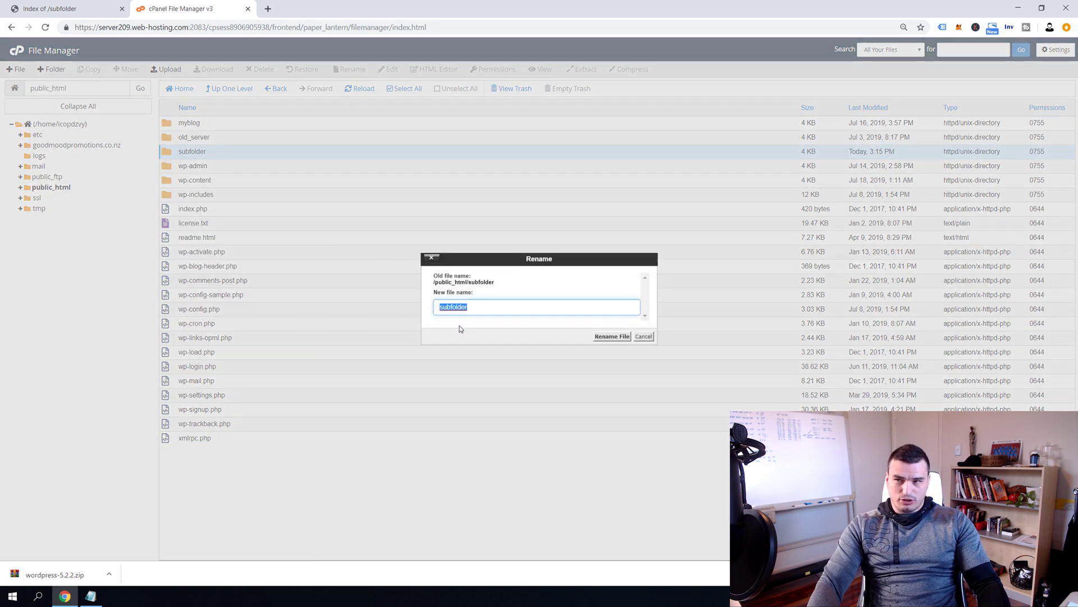
type("blog")
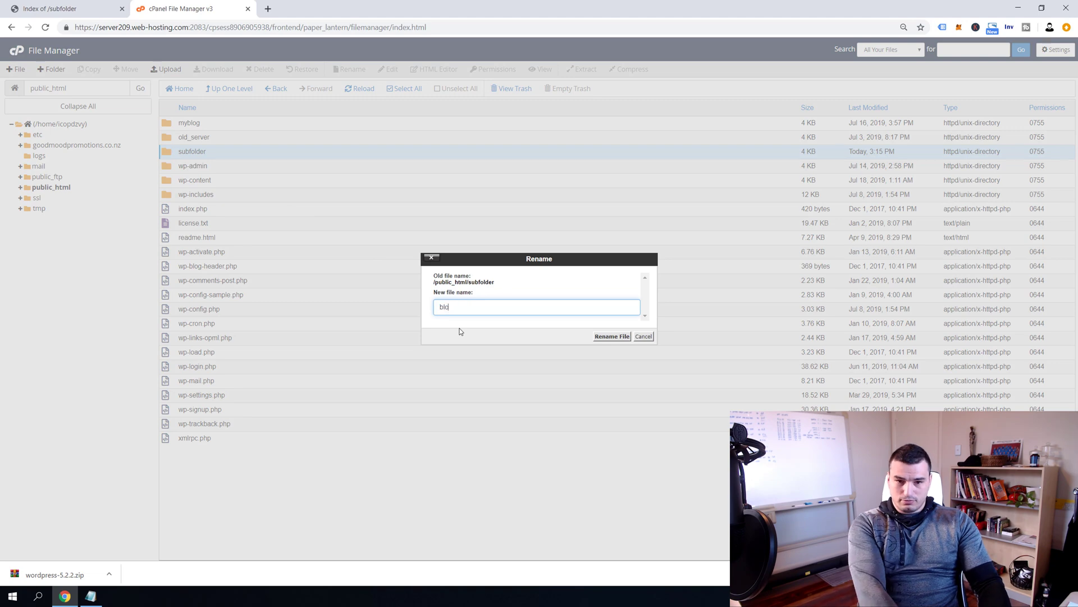
key("Return")
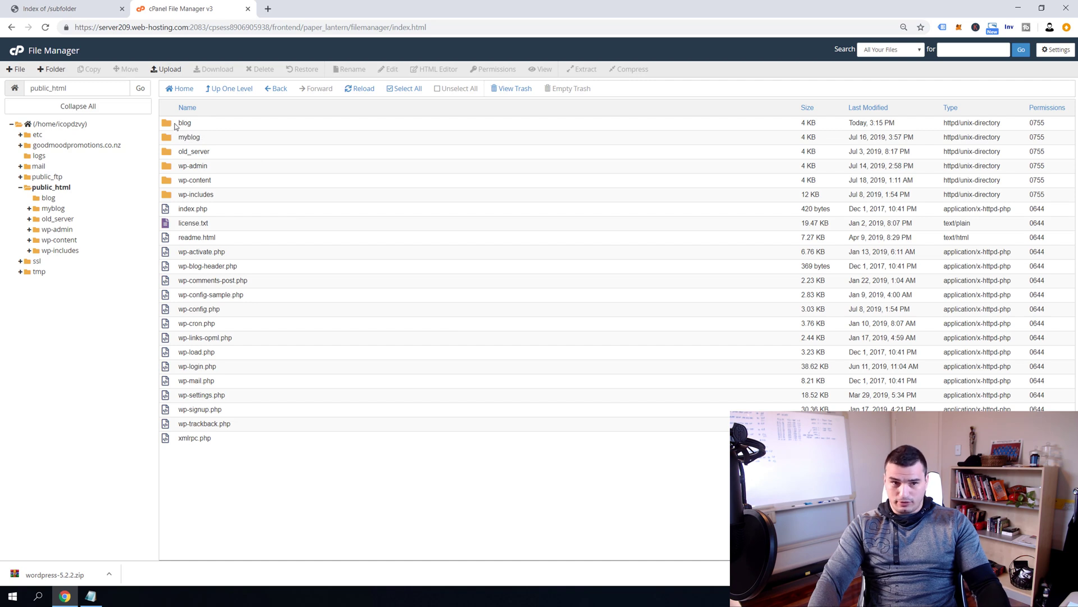
Change the site address from /subfolder to /blog and load it
left_click(64, 13)
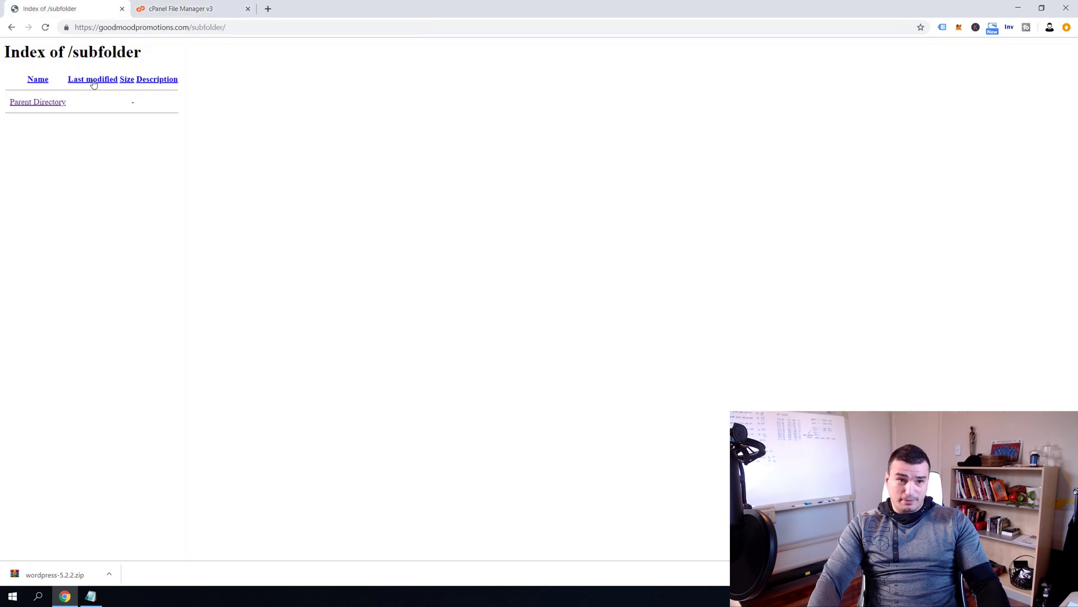
left_click(207, 29)
double_click(209, 29)
type("bl")
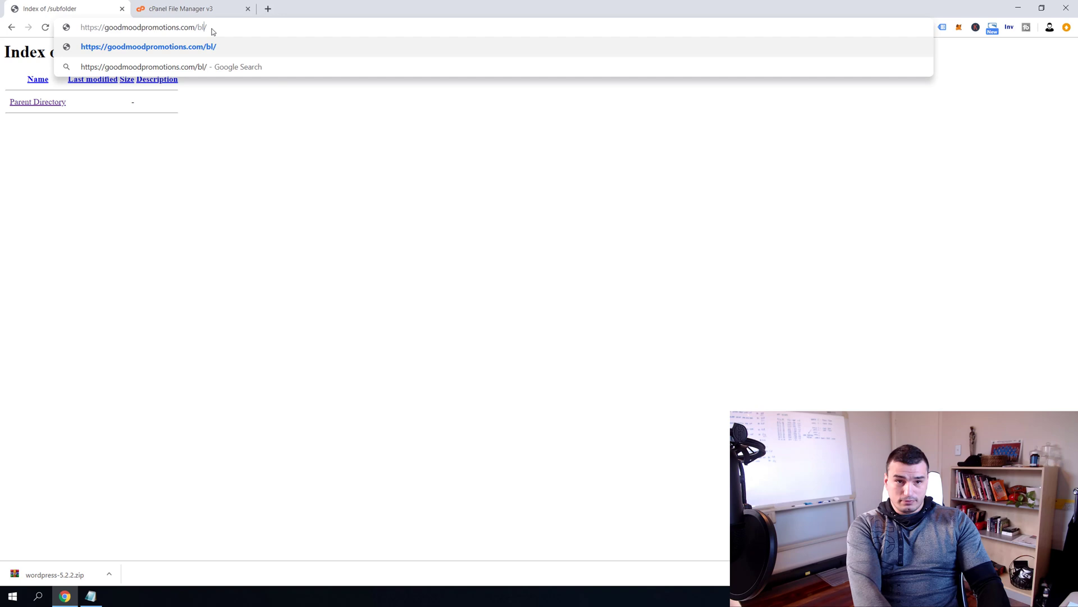
type("og")
key("Return")
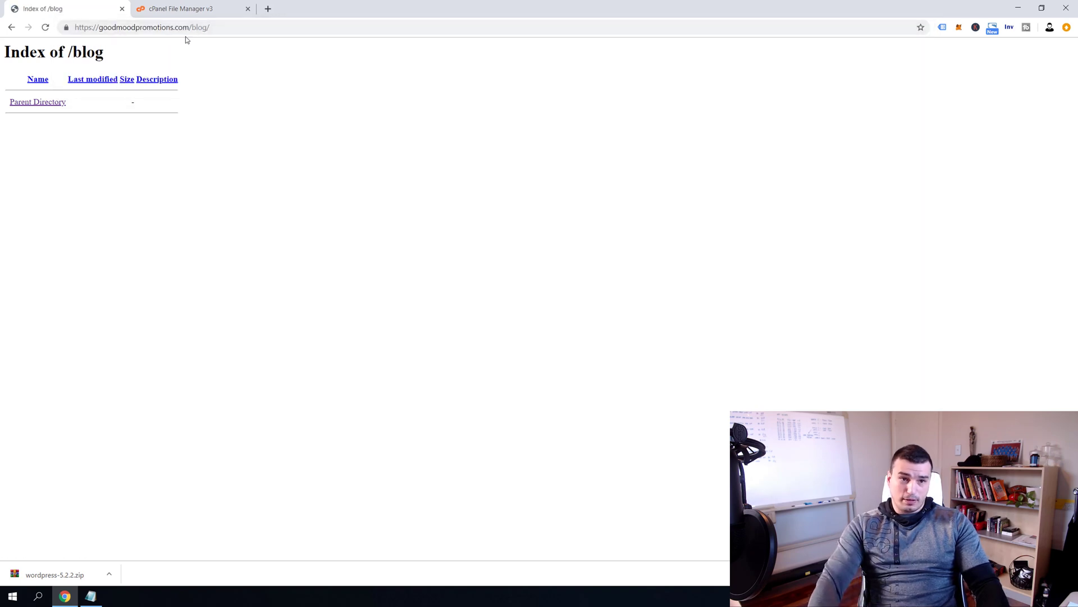
left_click(203, 25)
left_click(14, 28)
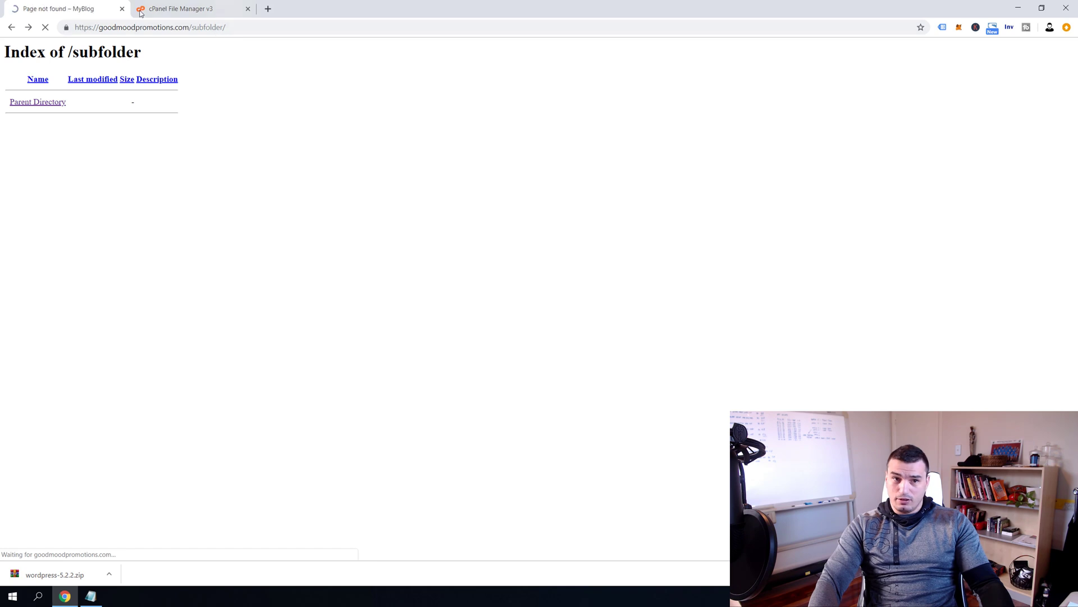
Compare the MyBlog 'Page not found' page with File Manager's empty blog folder
left_click(198, 13)
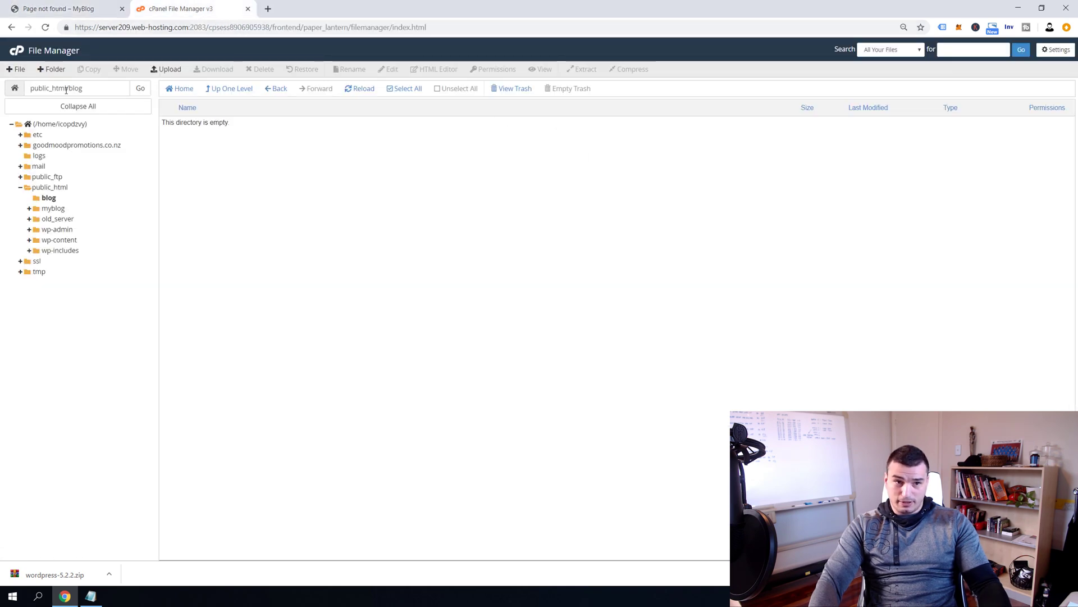
left_click(76, 13)
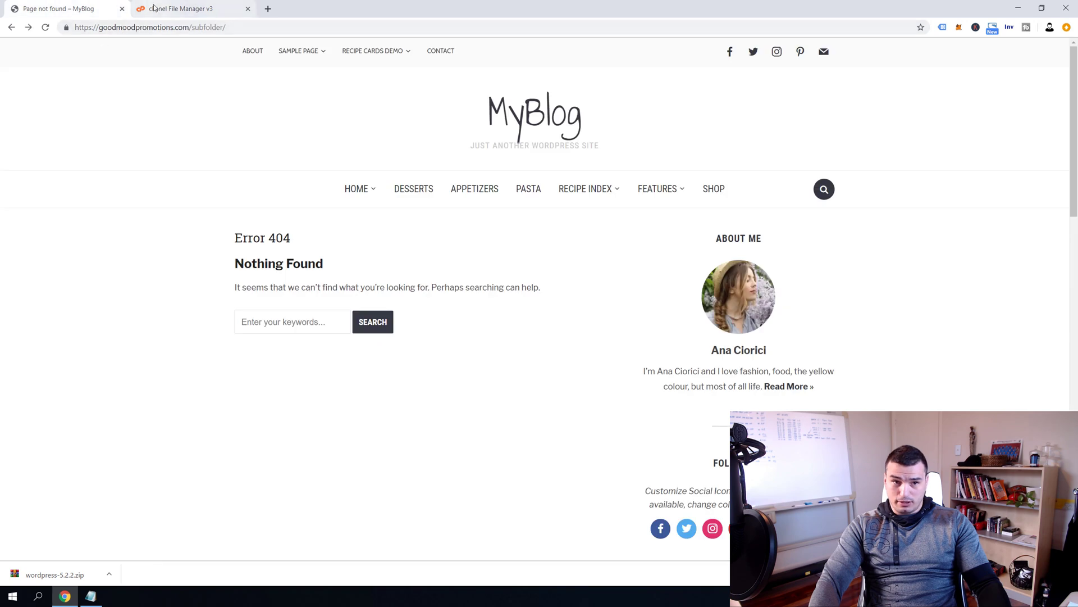
left_click(186, 10)
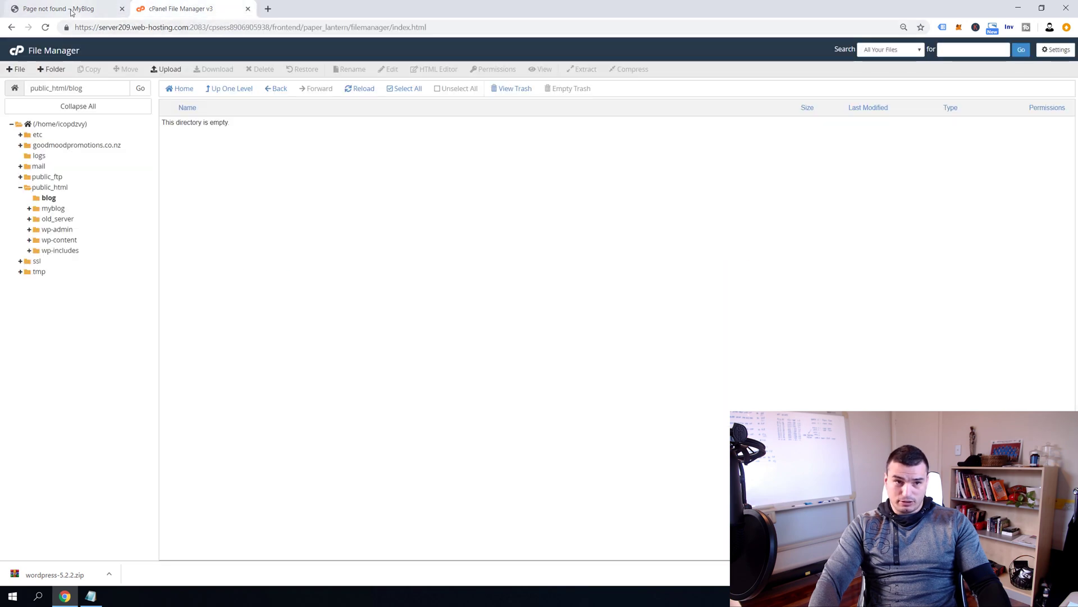
left_click(77, 11)
left_click(169, 11)
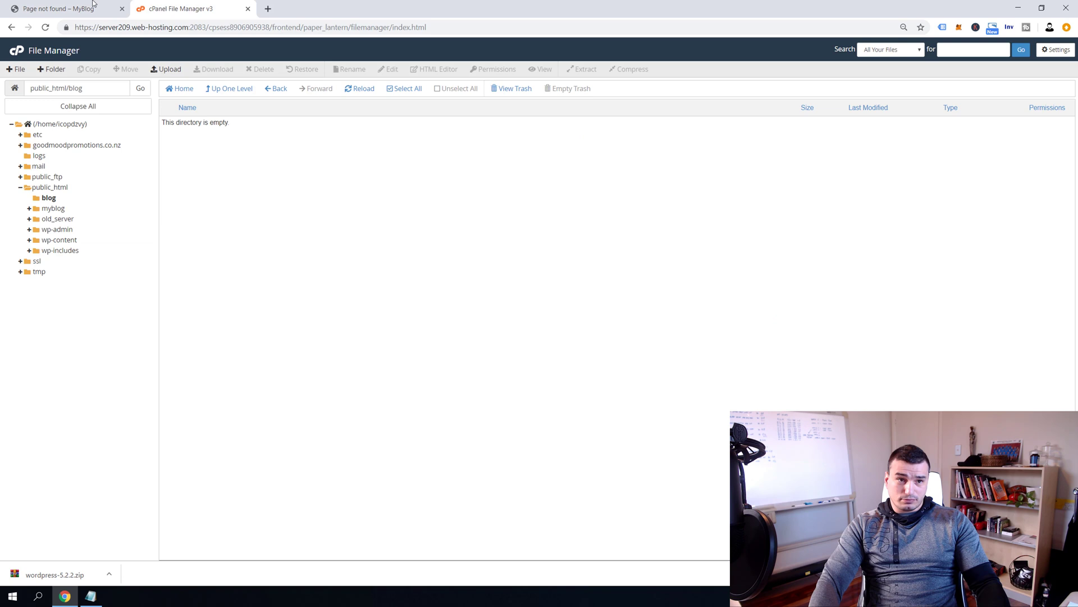
Replace subfolder with blog in the site address again and return to File Manager
left_click(79, 9)
double_click(216, 27)
type("blog")
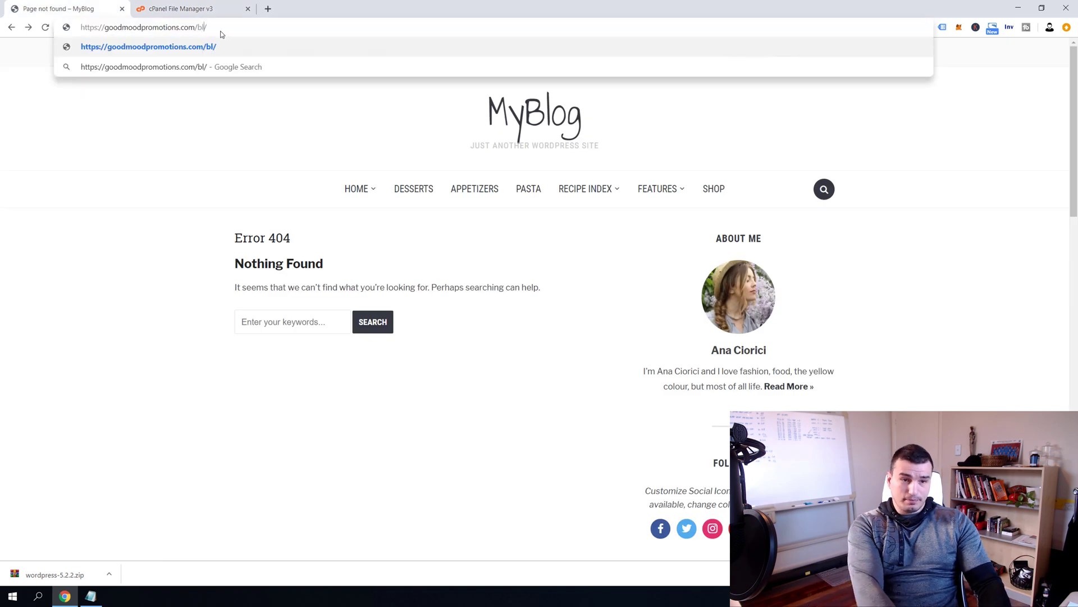
key("Return")
left_click(212, 5)
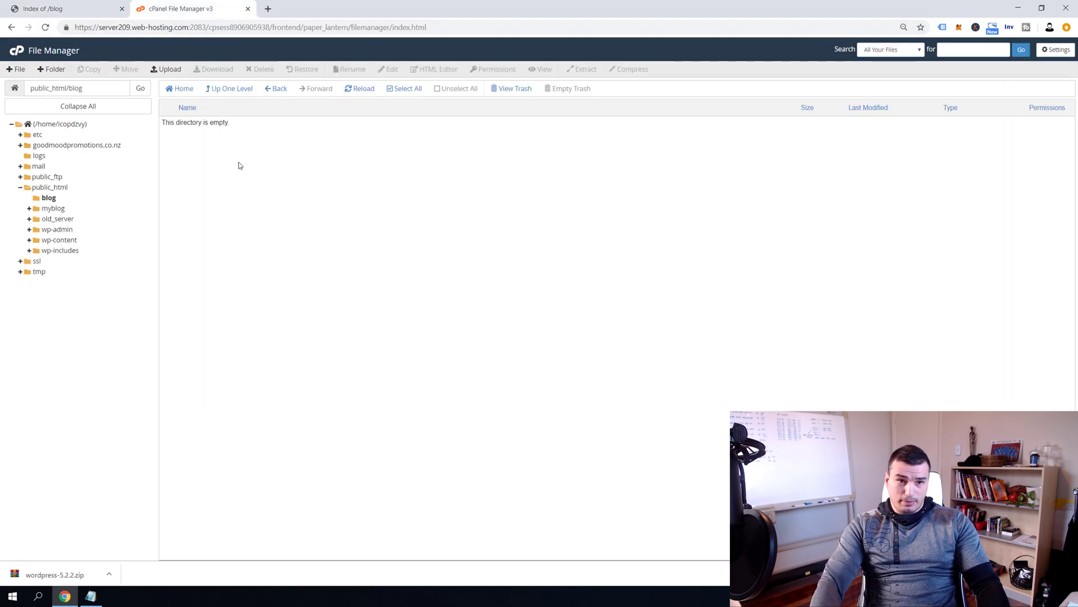
Upload wordpress-5.2.2.zip from the computer into public_html/blog and reload the listing
left_click(168, 70)
left_click(539, 203)
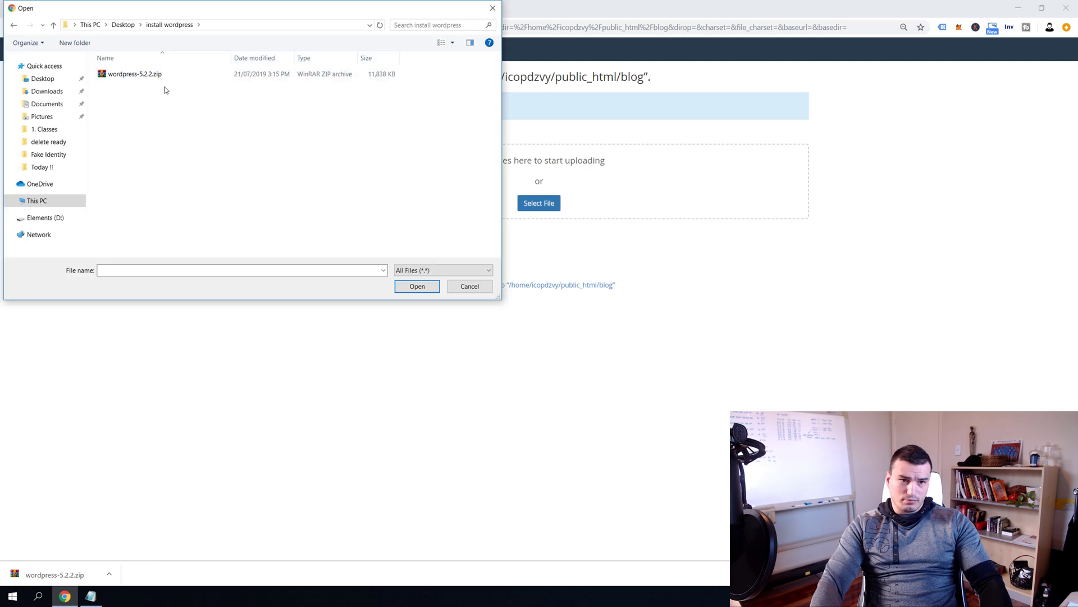
double_click(135, 75)
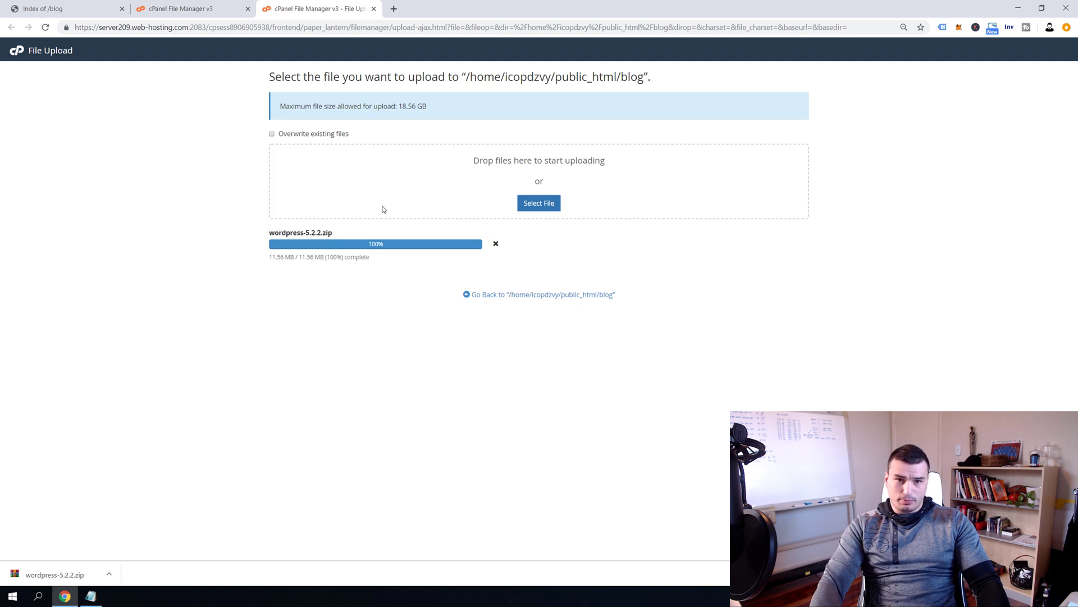
left_click(374, 9)
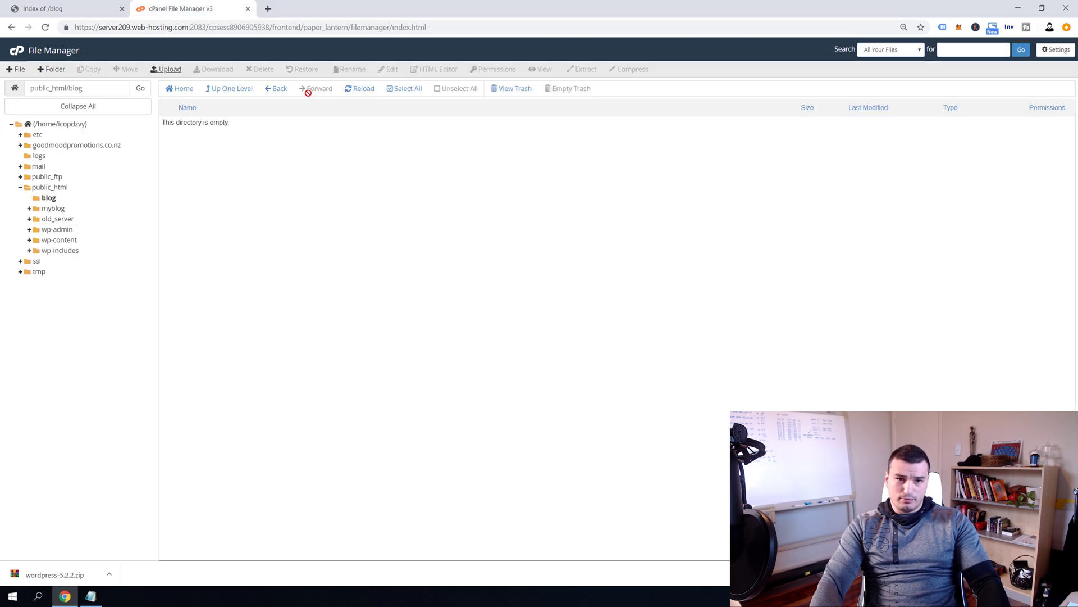
left_click(366, 92)
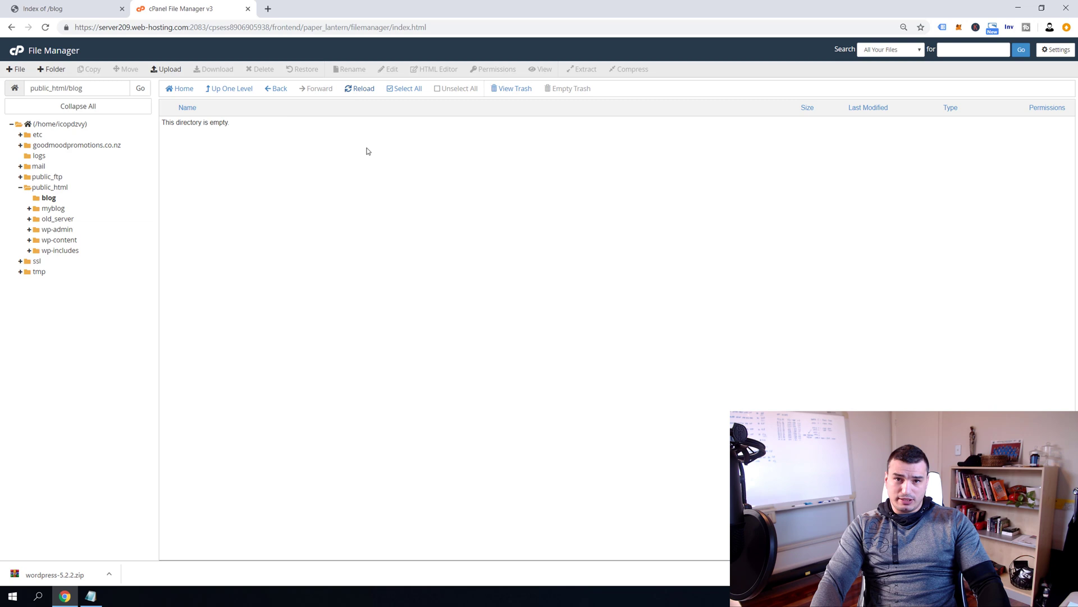
Extract wordpress-5.2.2.zip in public_html/blog, then open the new wordpress/ folder on the /blog index
left_click(364, 88)
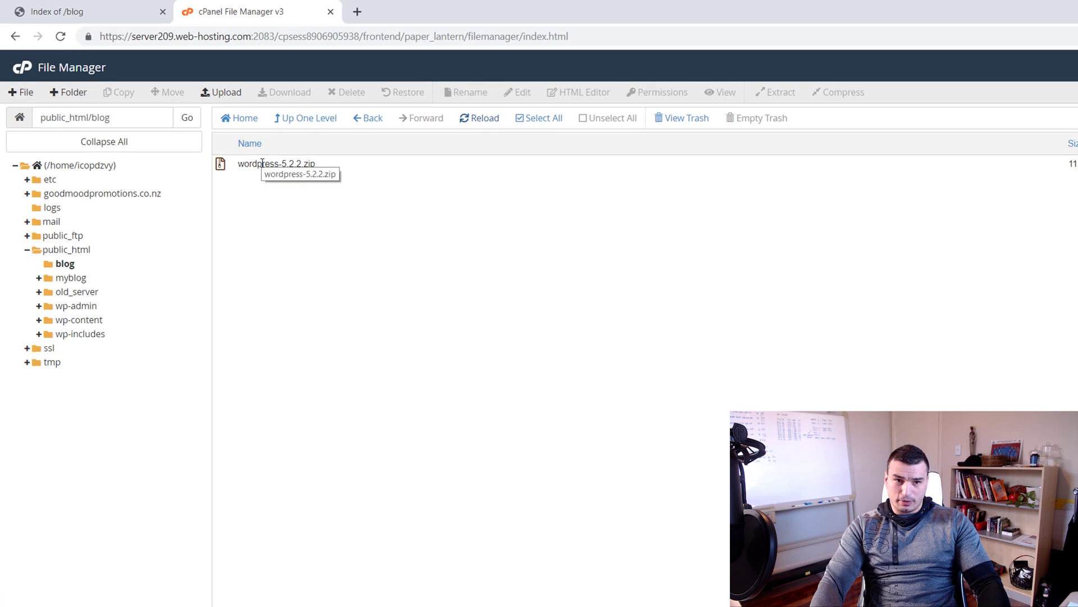
right_click(263, 163)
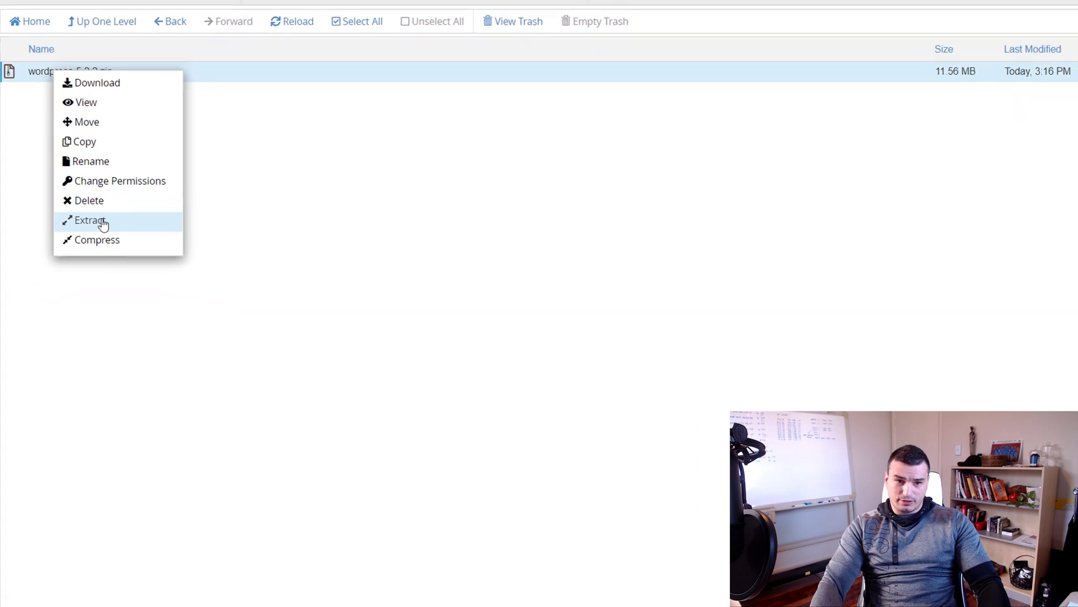
left_click(103, 224)
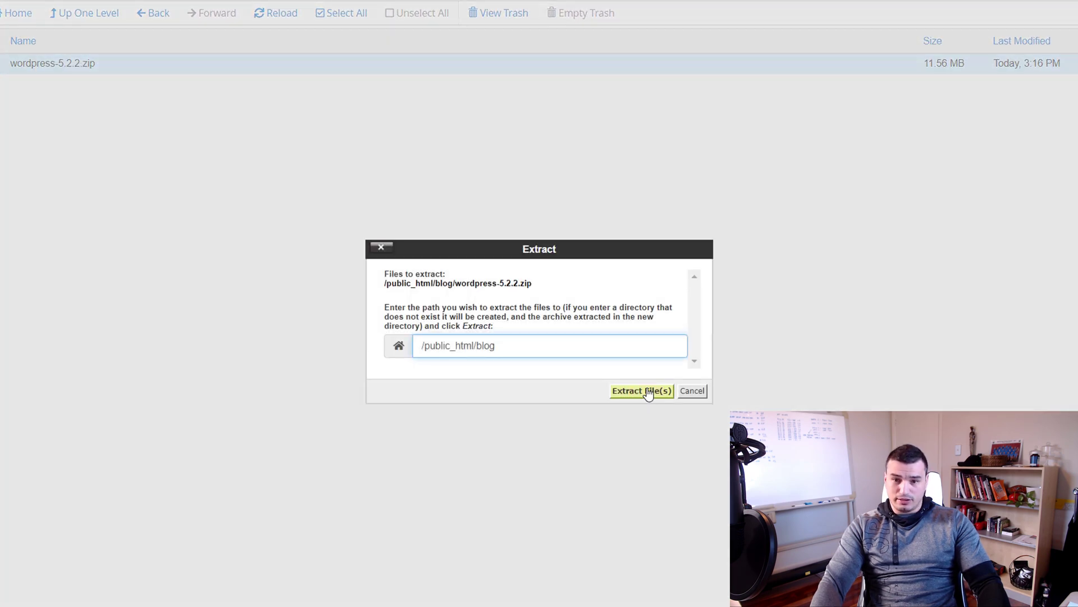
left_click(649, 391)
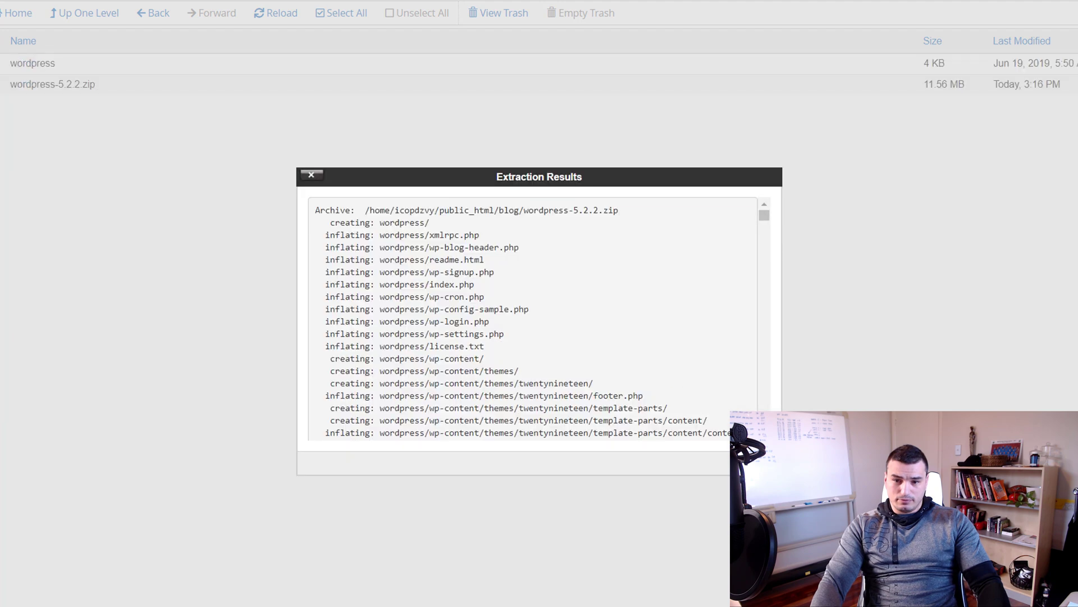
left_click(311, 175)
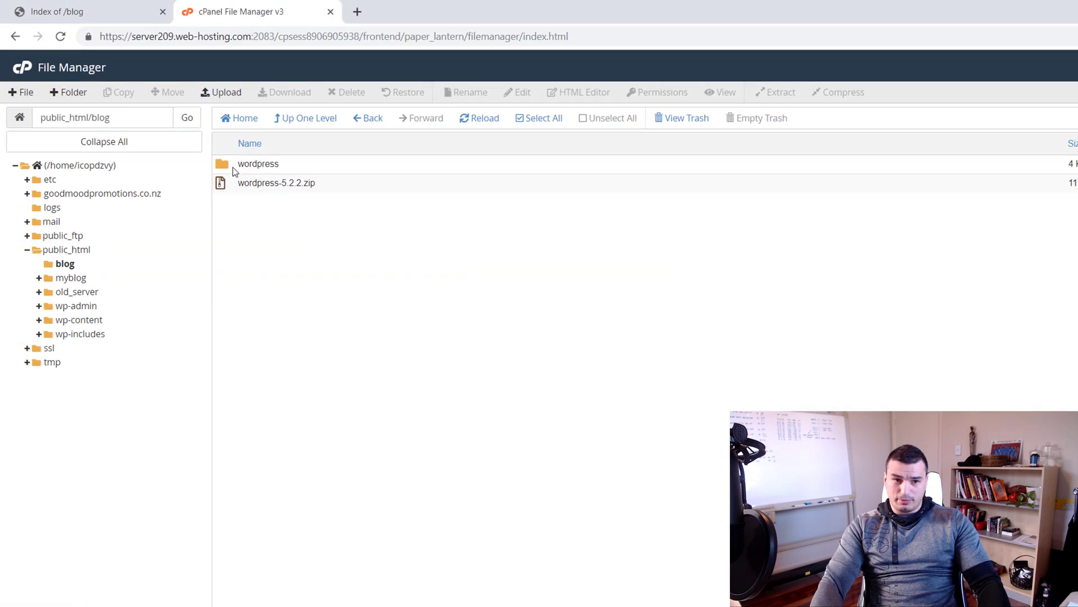
left_click(84, 11)
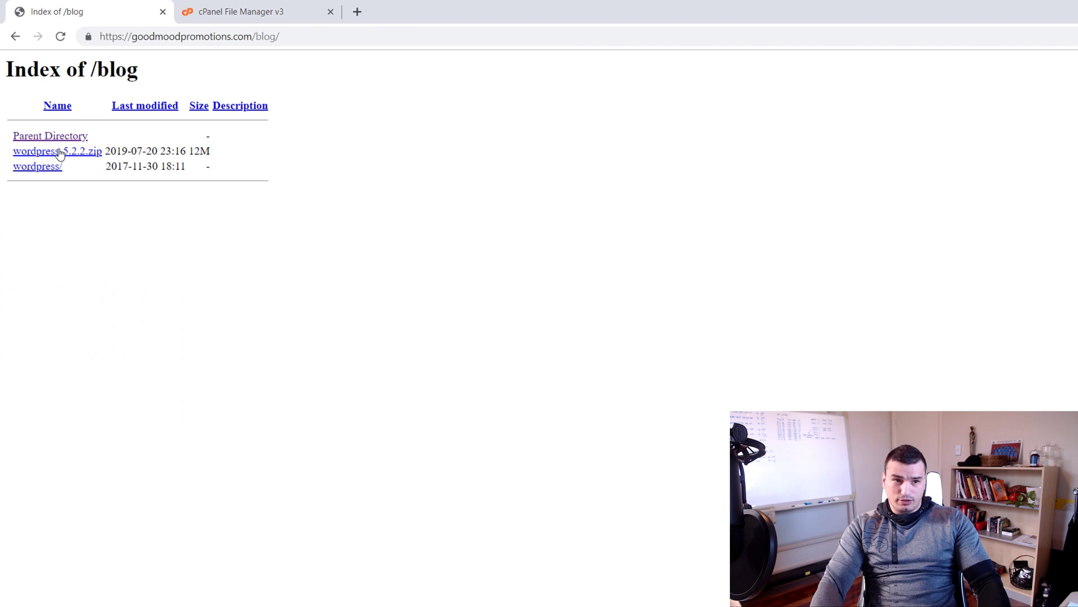
left_click(35, 171)
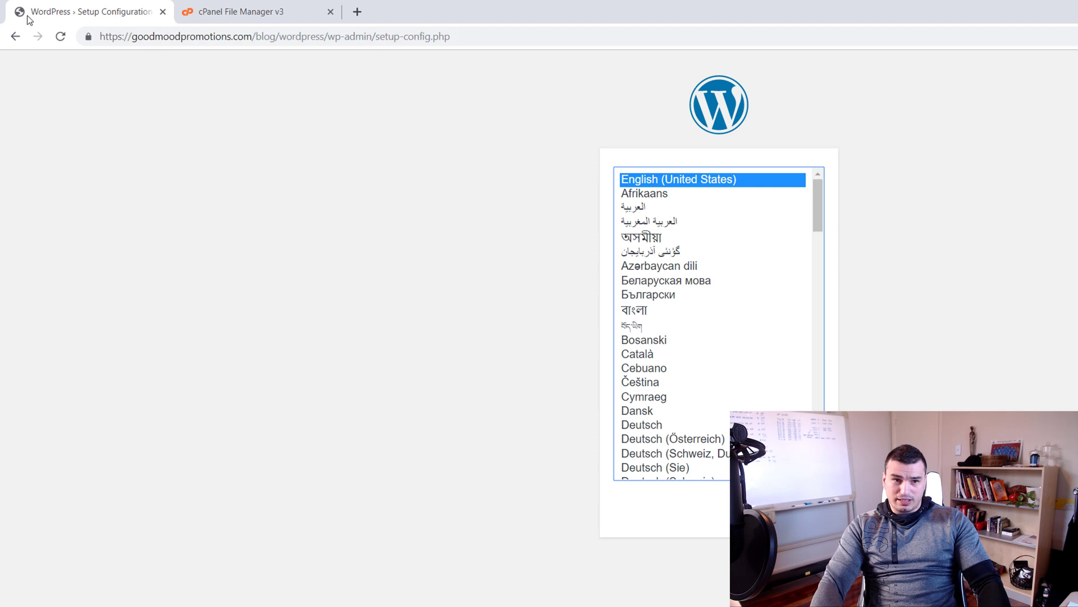
Go back from the WordPress setup page to the /blog index and return to File Manager's blog listing
left_click(16, 37)
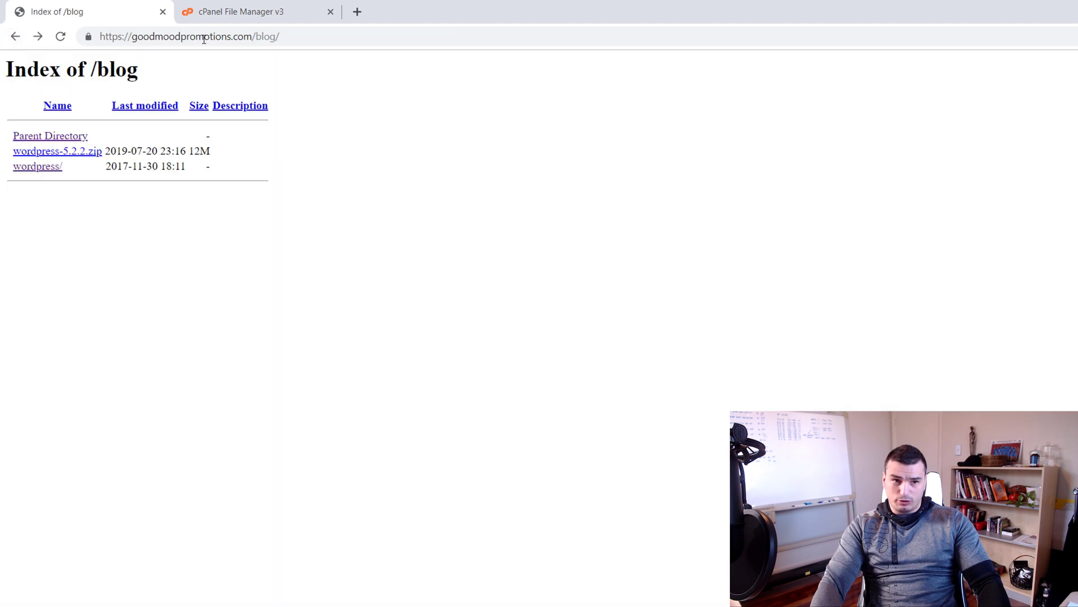
left_click(219, 6)
left_click(66, 12)
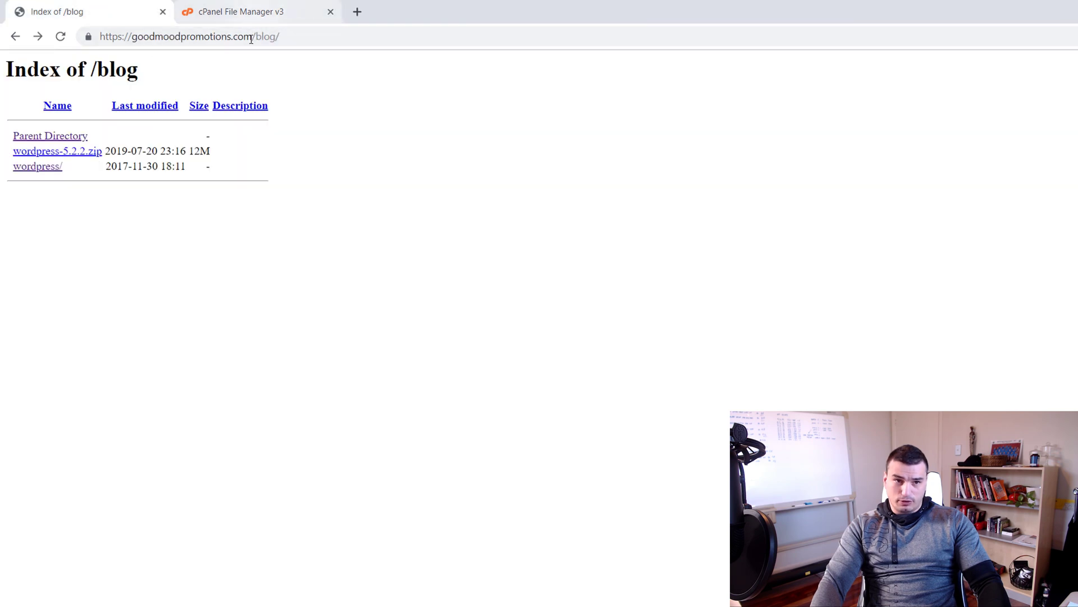
left_click(262, 7)
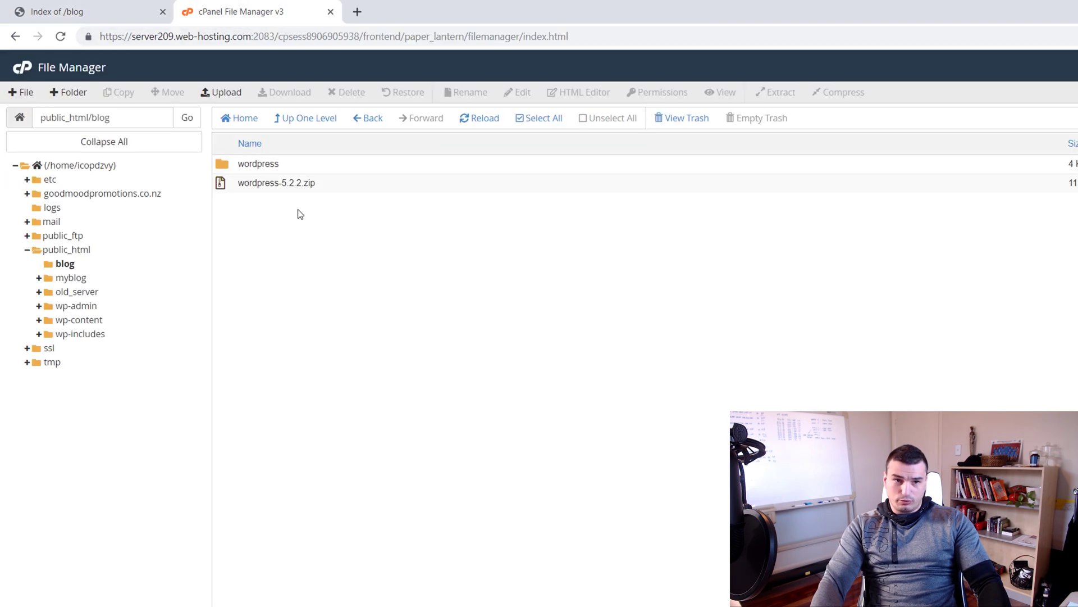
Move all files from the wordpress folder up into public_html/blog
double_click(222, 162)
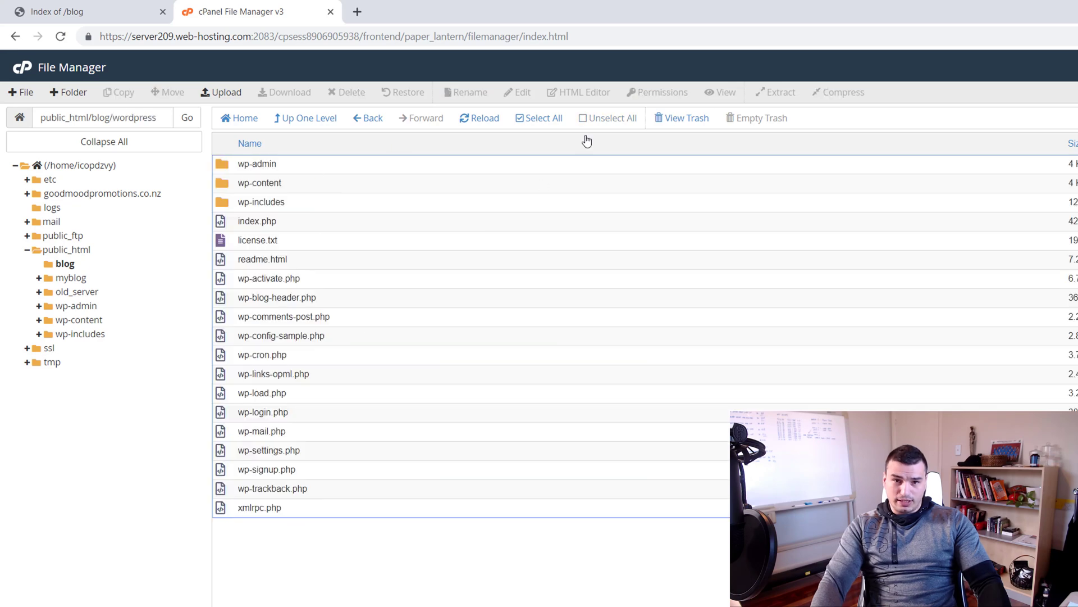
left_click(541, 118)
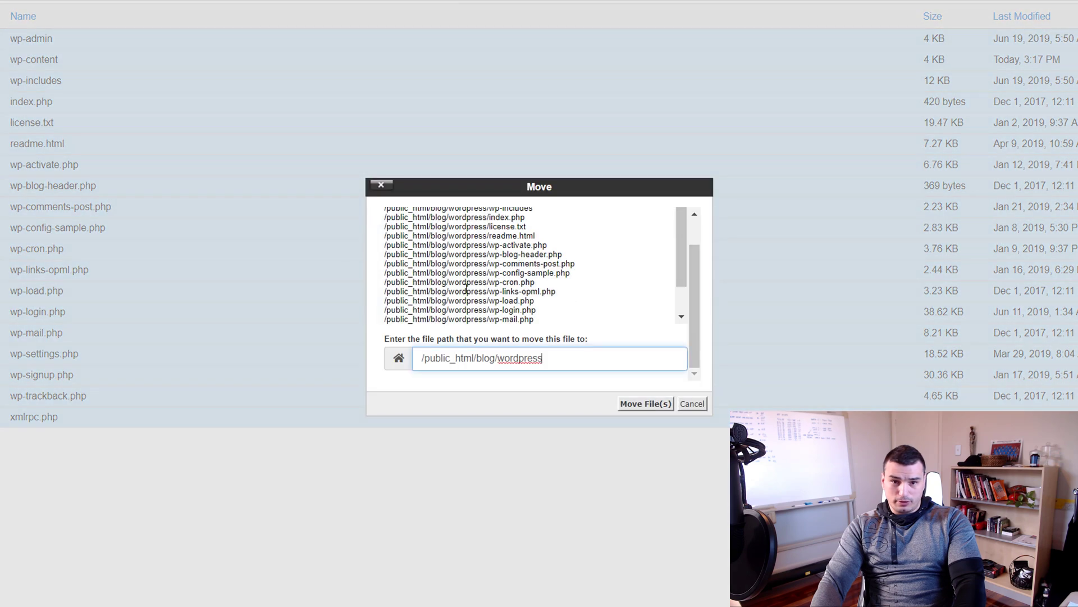
left_click_drag(496, 357, 643, 380)
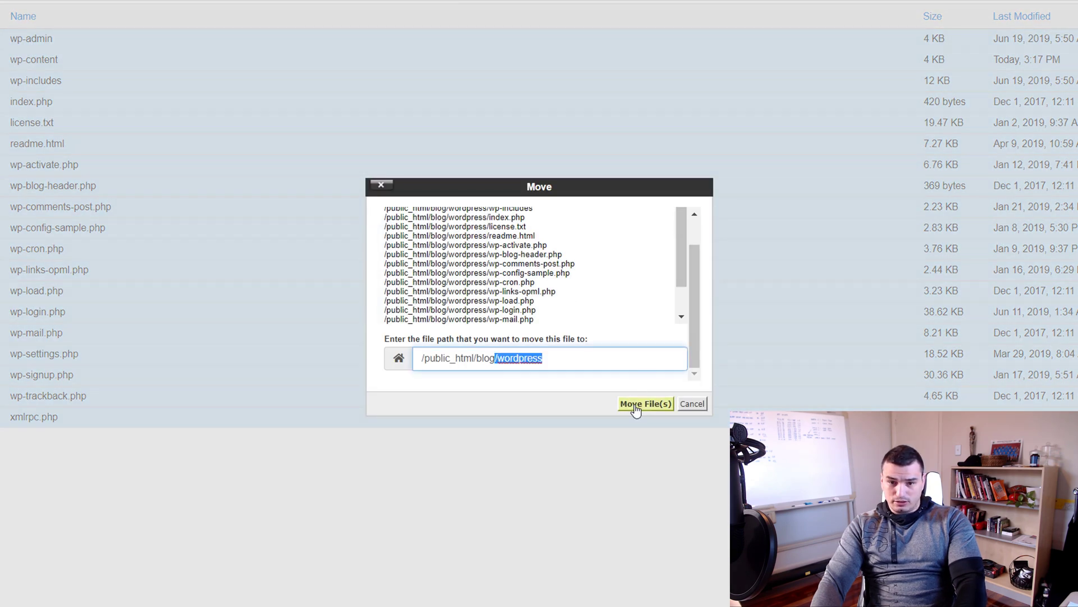
key("BackSpace")
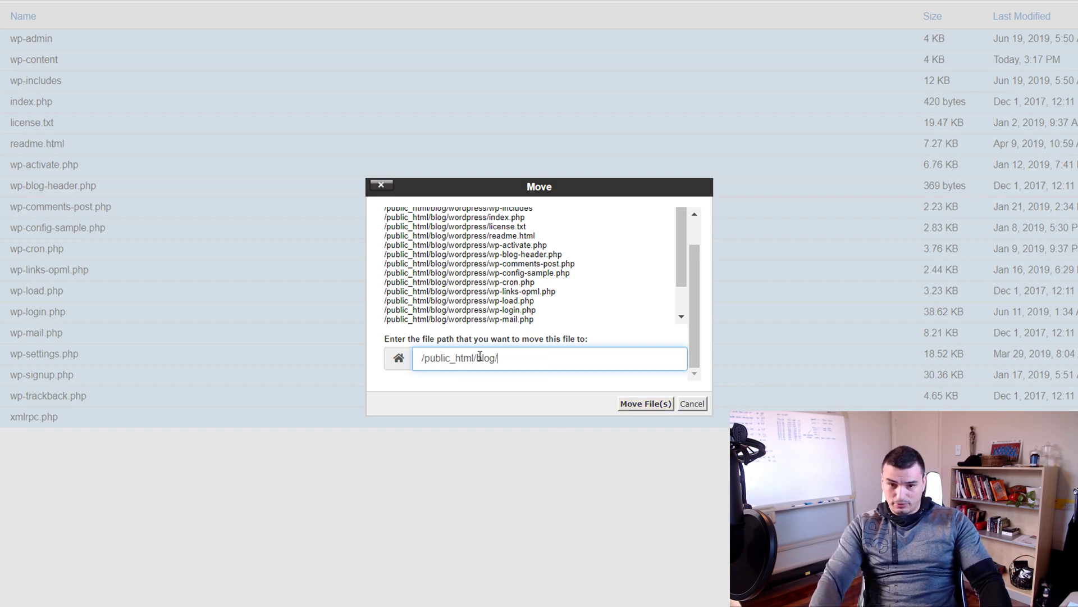
left_click(645, 403)
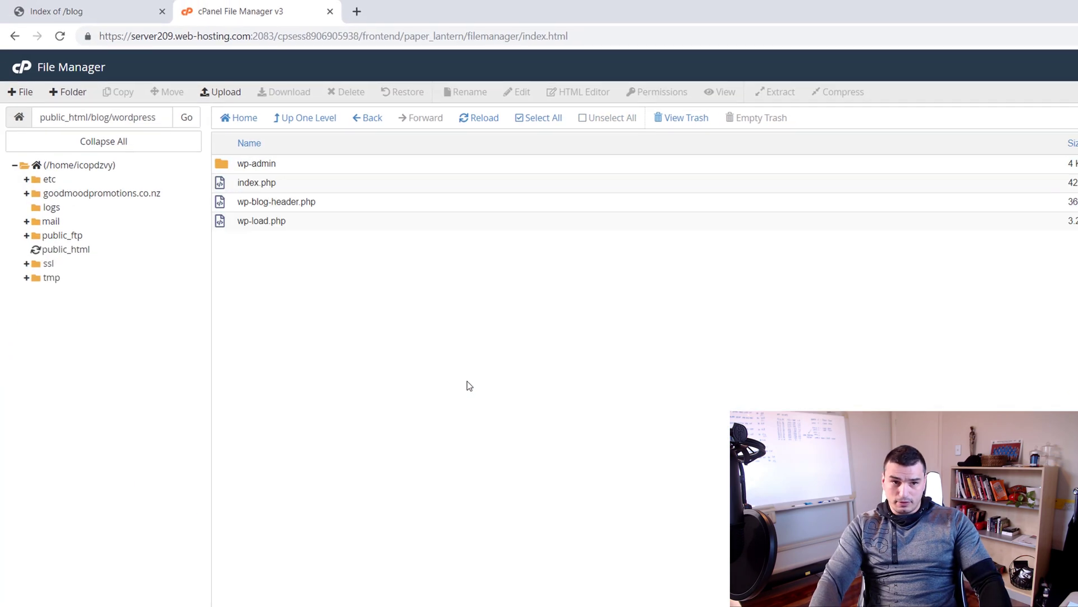
Select the empty wordpress folder and wordpress-5.2.2.zip in blog and request their deletion
left_click(308, 118)
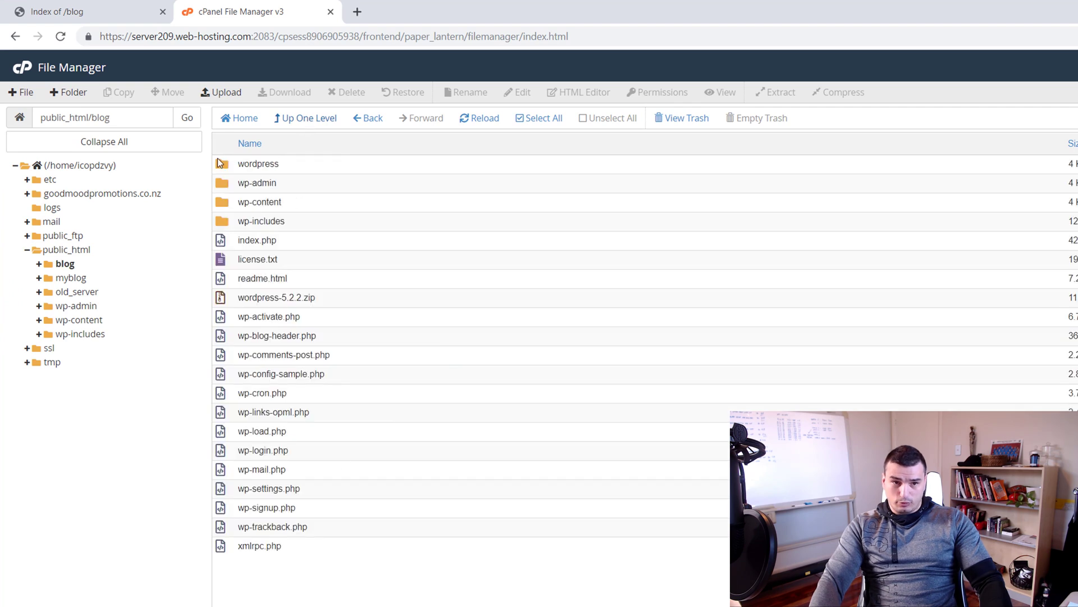
left_click(220, 163)
left_click(232, 298, "ctrl")
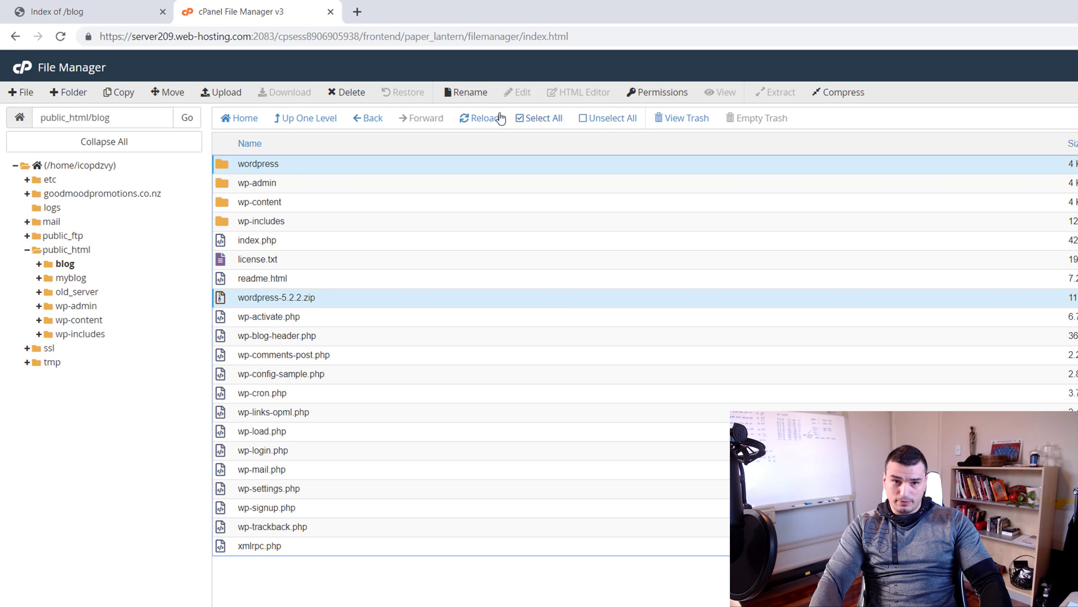
left_click(343, 92)
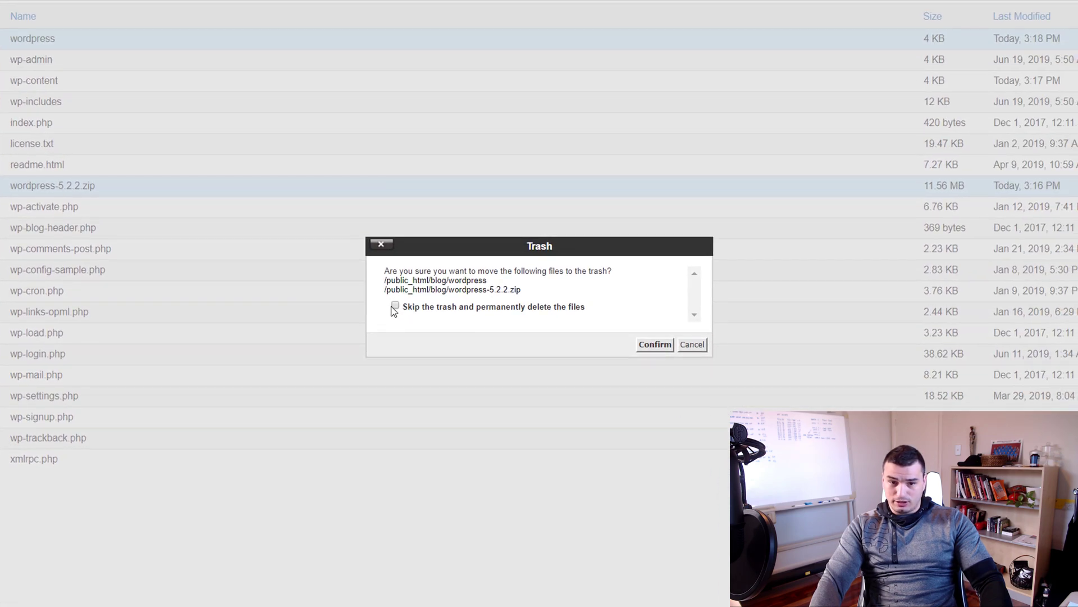
Confirm trashing the leftover wordpress folder and wordpress-5.2.2.zip
left_click(655, 344)
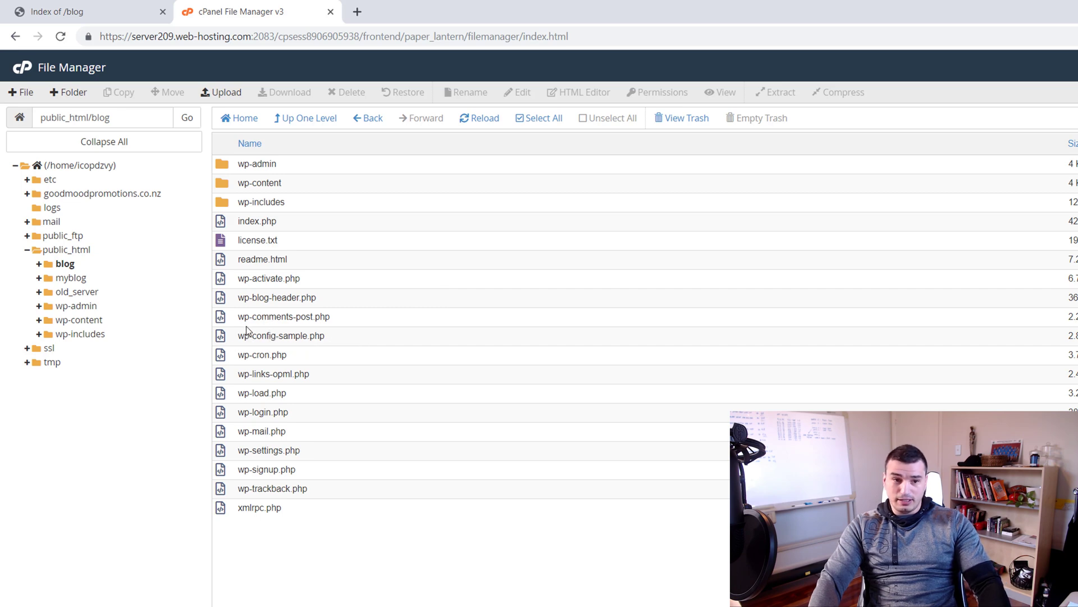
Rename wp-config-sample.php to wp-config.php by removing '-sample' from the name
right_click(235, 339)
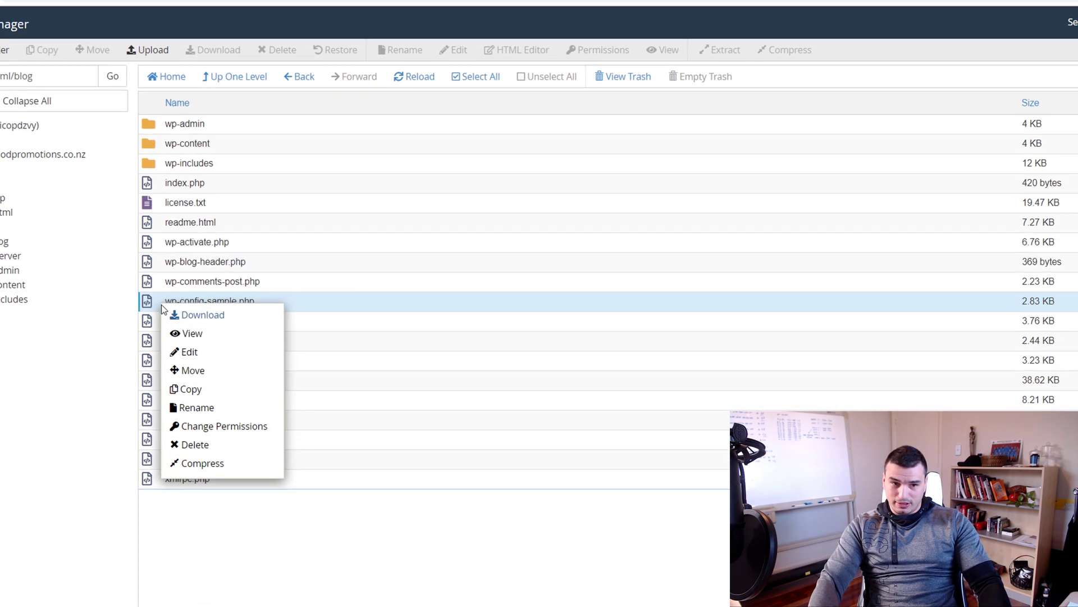
left_click(216, 409)
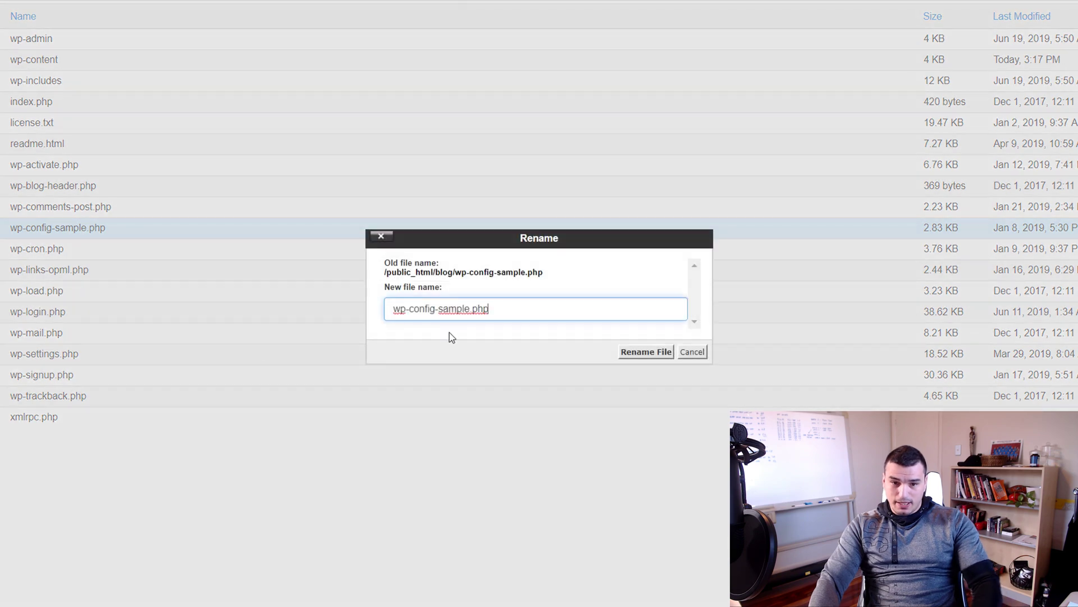
double_click(449, 310)
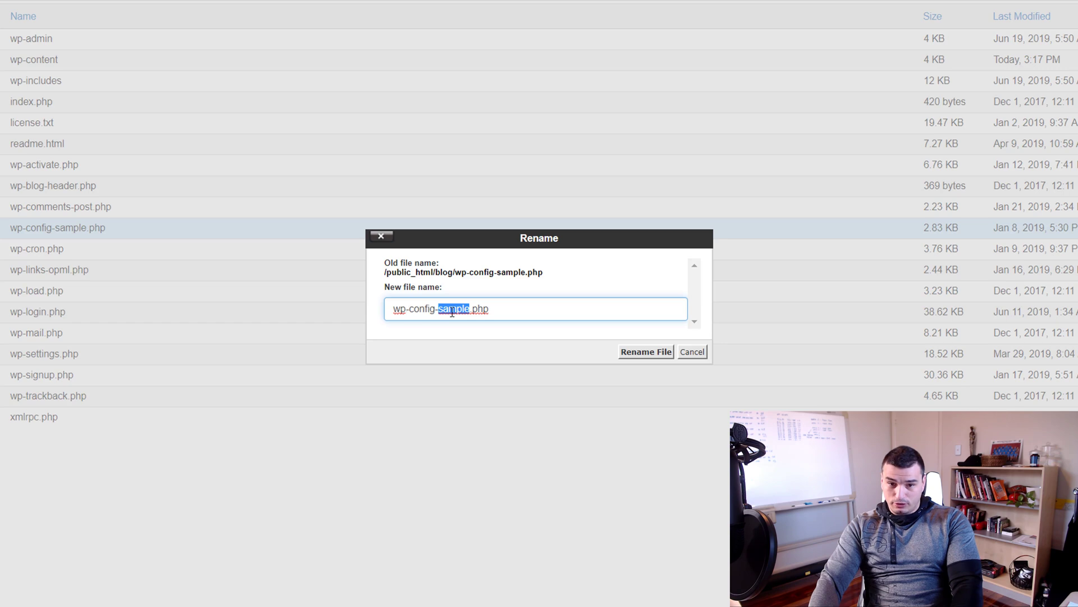
key("BackSpace")
key("BackSpace")
left_click(646, 352)
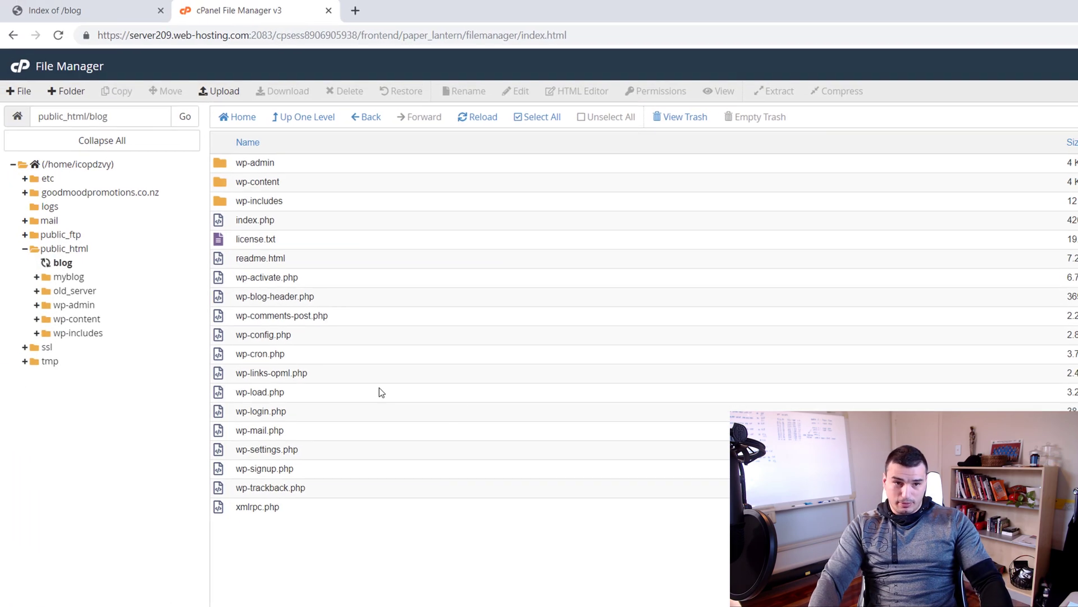
Open wp-config.php in the editor and paste the database name into DB_NAME on line 23
right_click(243, 335)
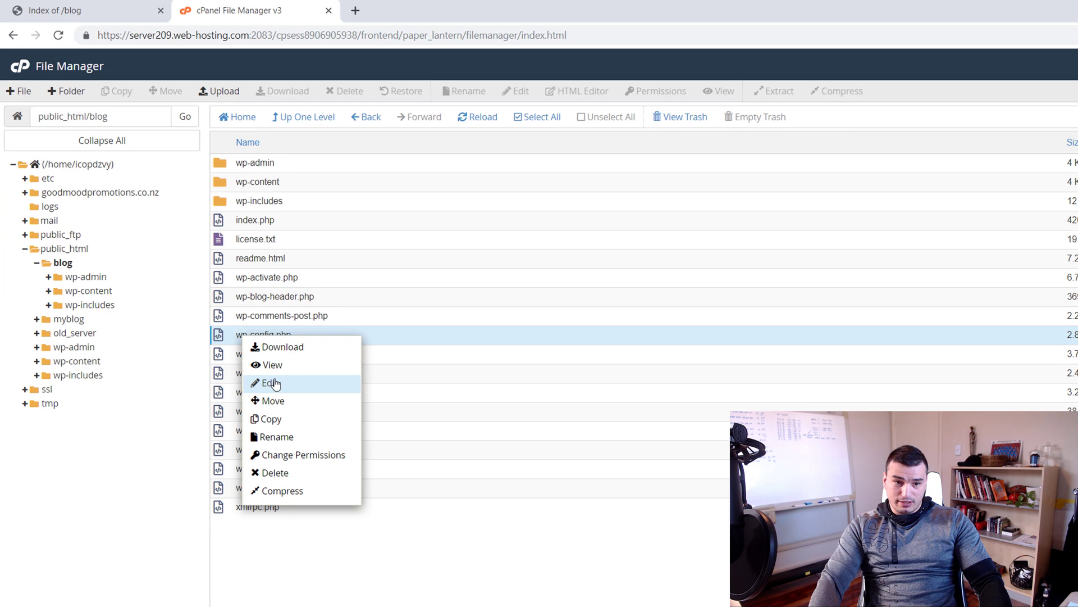
left_click(276, 384)
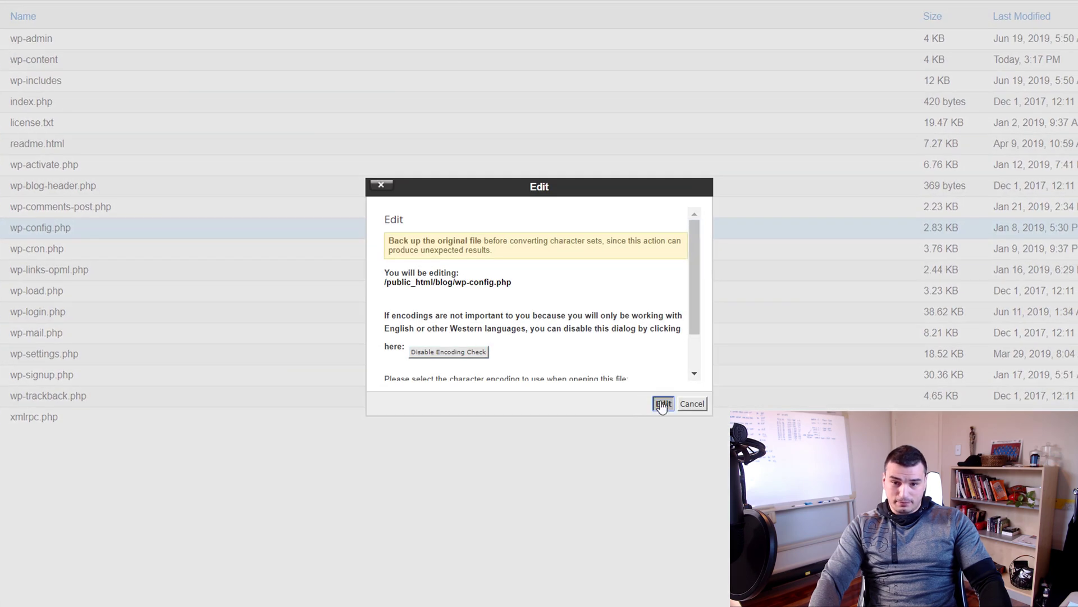
left_click(663, 404)
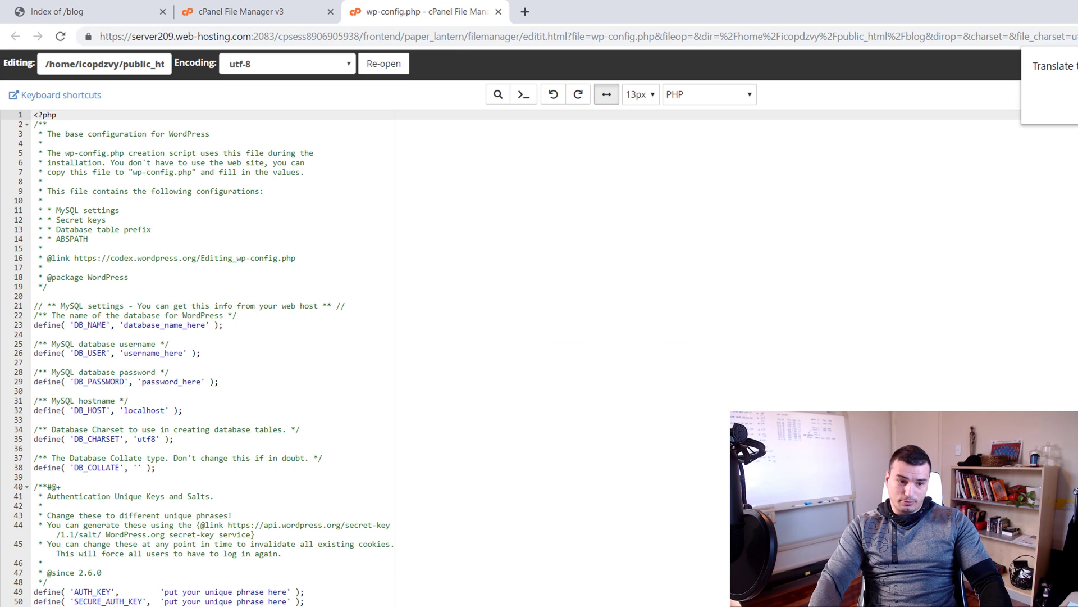
key("alt+Tab")
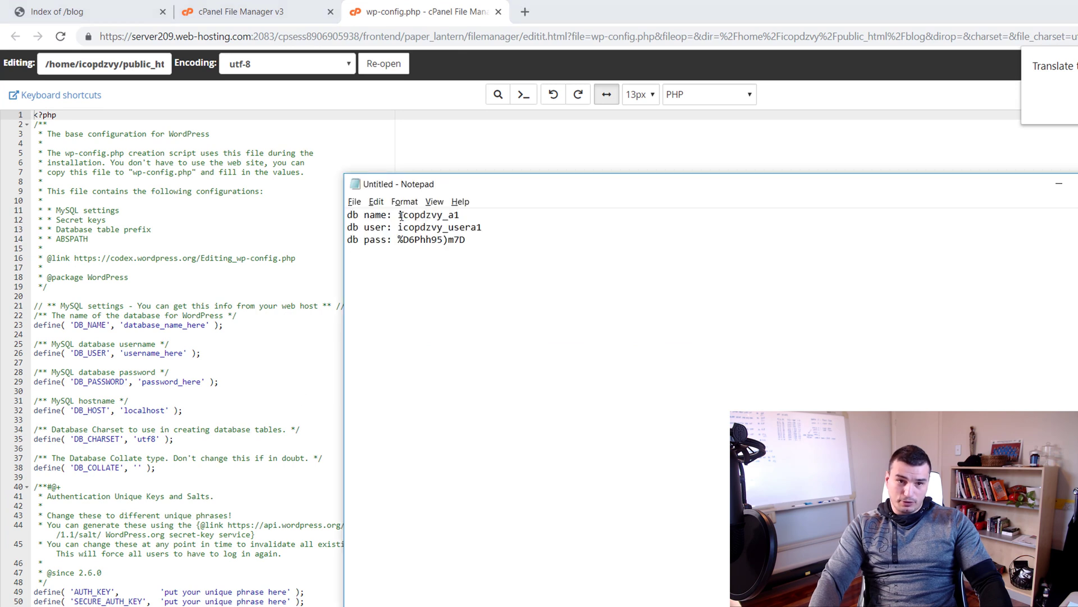
left_click_drag(401, 216, 460, 215)
key("ctrl+c")
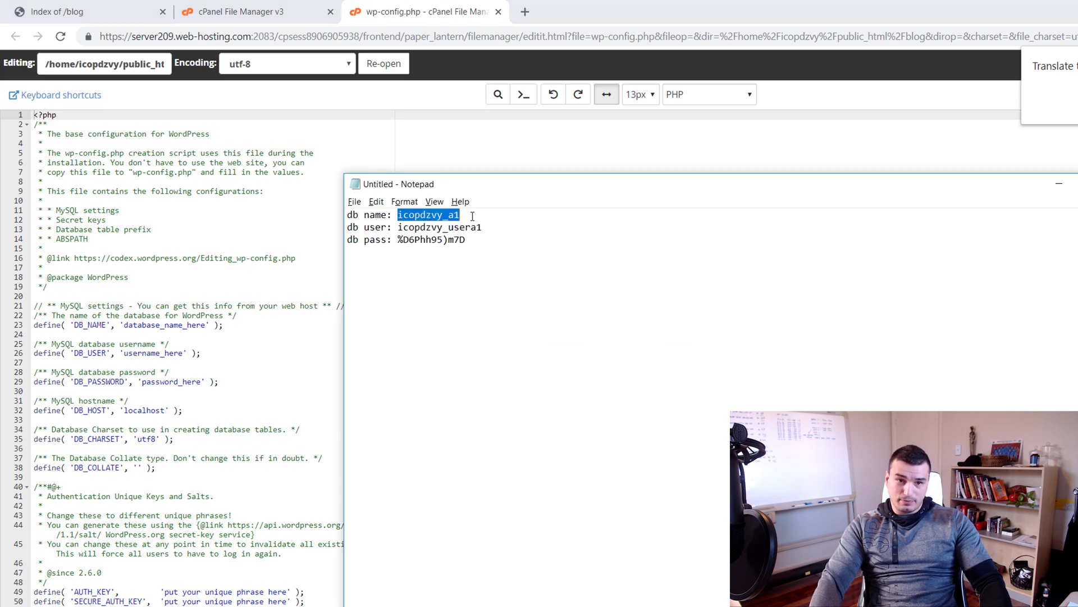
left_click(175, 325)
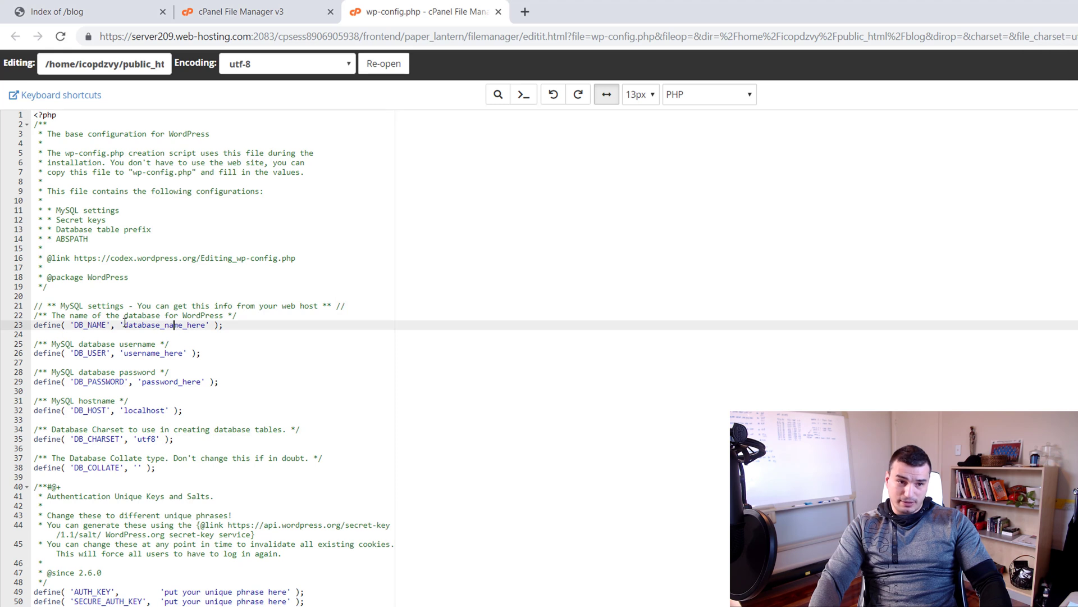
double_click(123, 327)
key("ctrl+v")
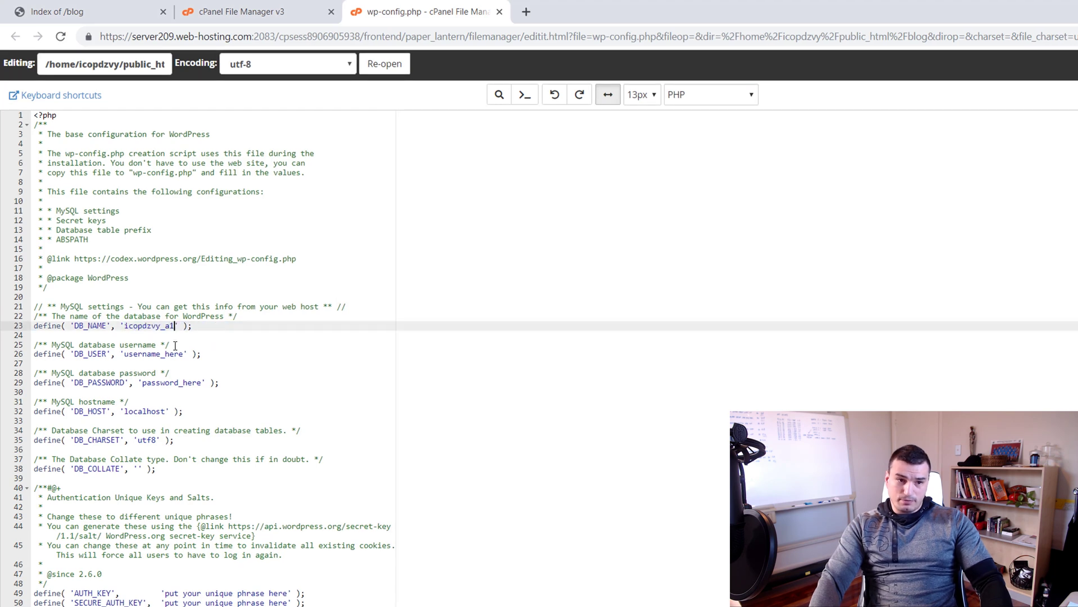
Paste the database username into DB_USER on line 26 and save wp-config.php
key("alt+Tab")
left_click_drag(484, 228, 399, 240)
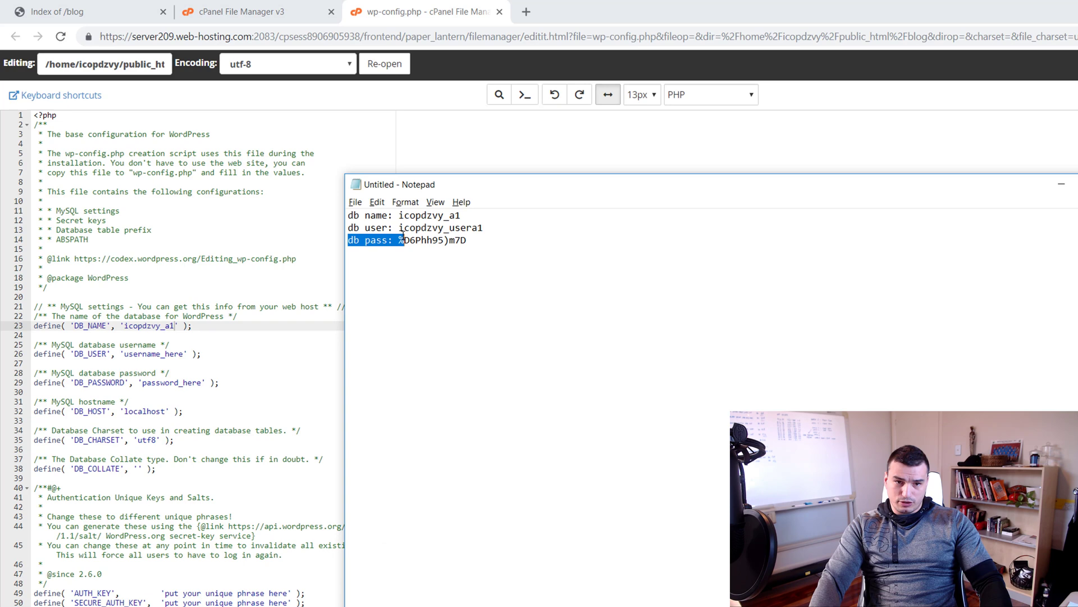
key("alt+Tab")
left_click_drag(92, 265, 138, 265)
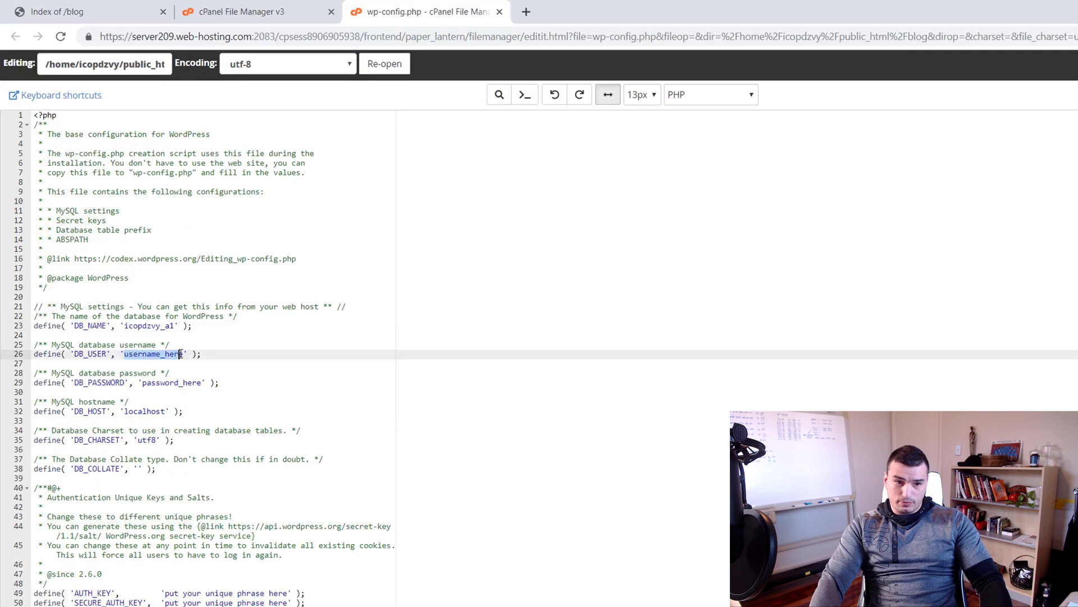
key("ctrl+v")
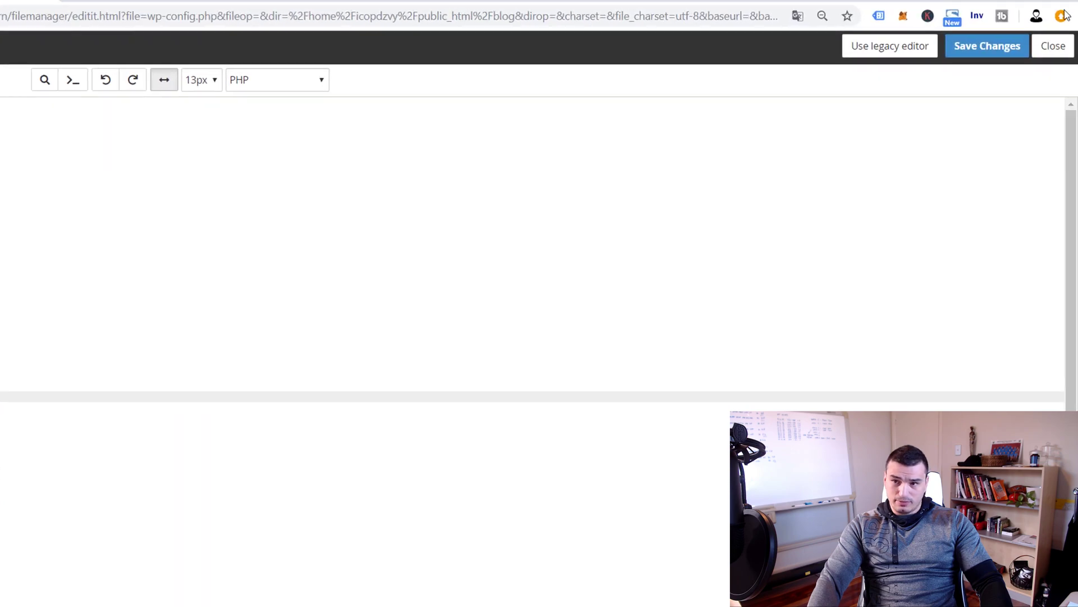
left_click(998, 51)
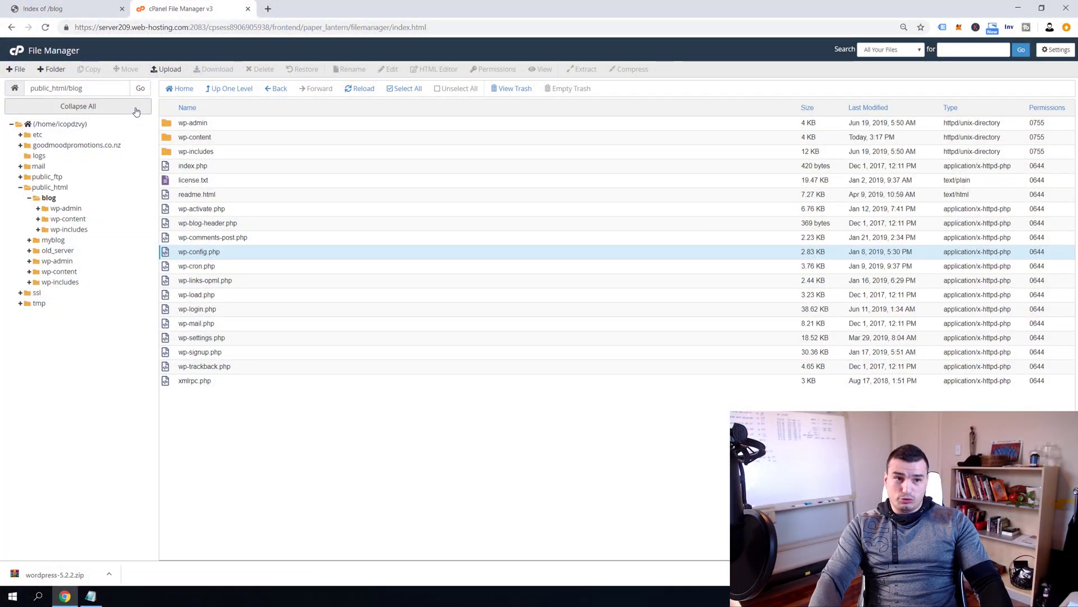
Switch to the Index of /blog page to bring up the WordPress installer's language choice
left_click(42, 9)
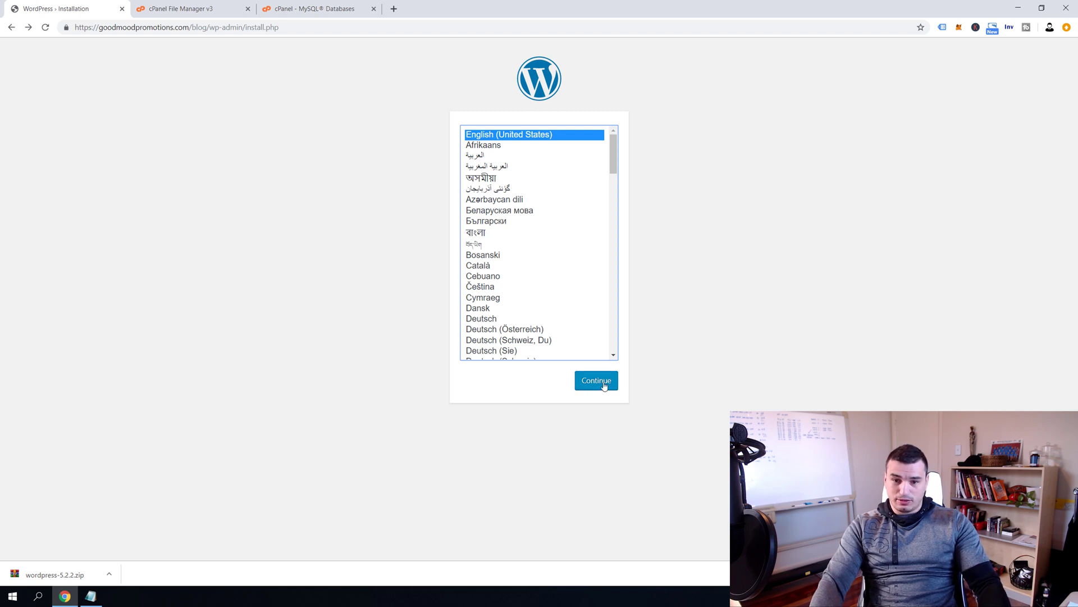
Continue in English, enter username admin and the administrator's e-mail, keep the generated password, and install
left_click(603, 383)
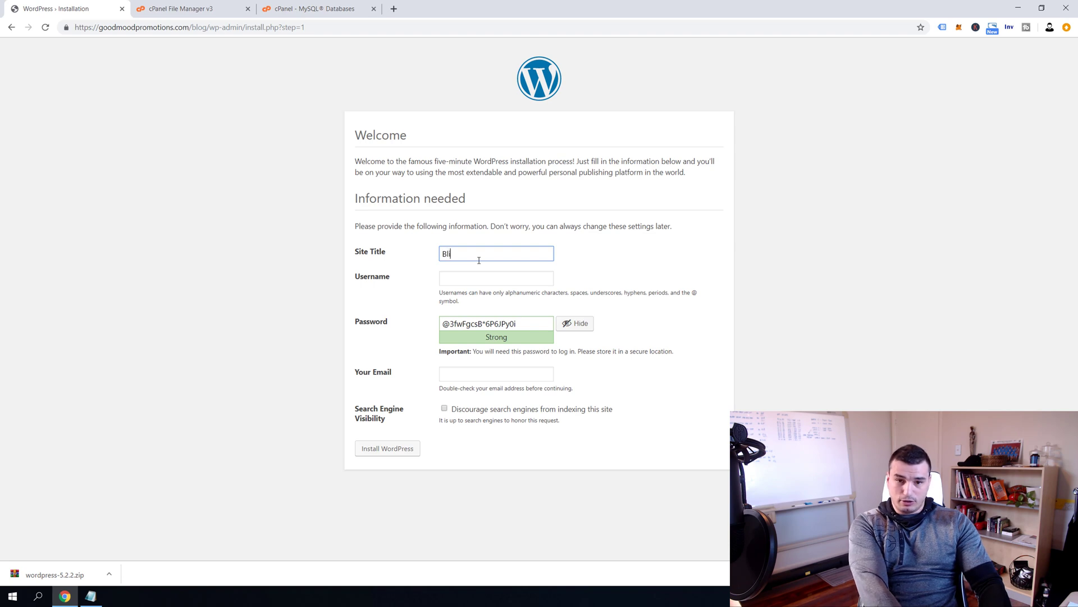
key("Tab")
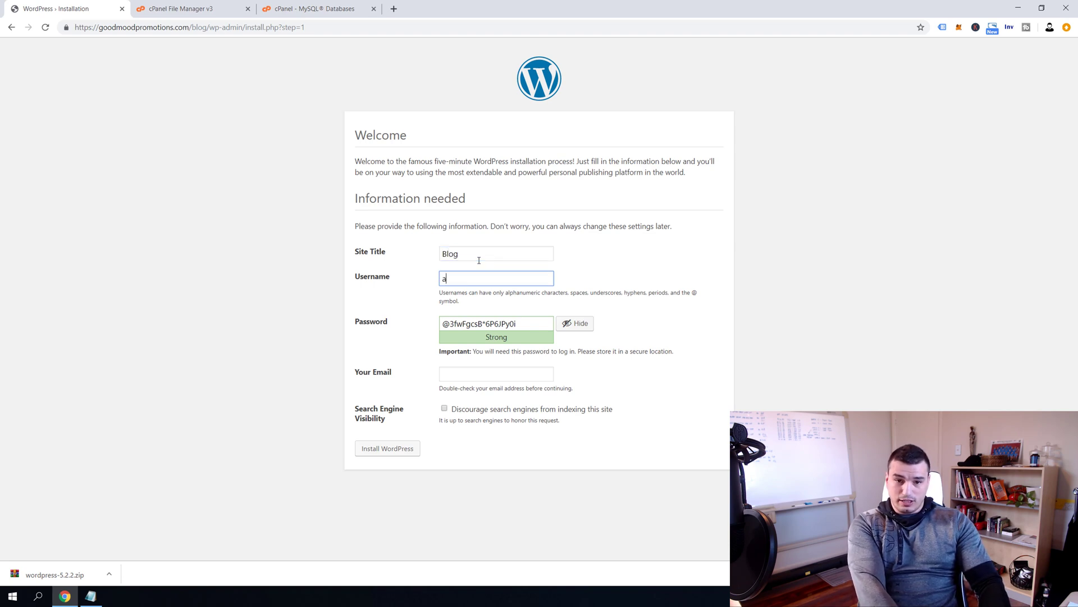
type("admin")
key("Tab")
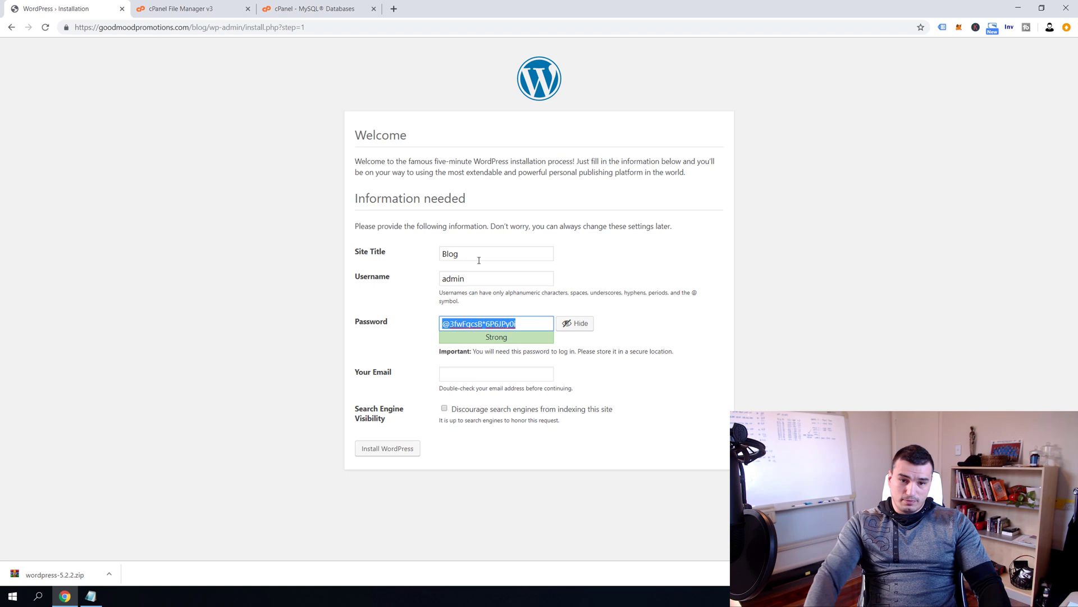
left_click(484, 374)
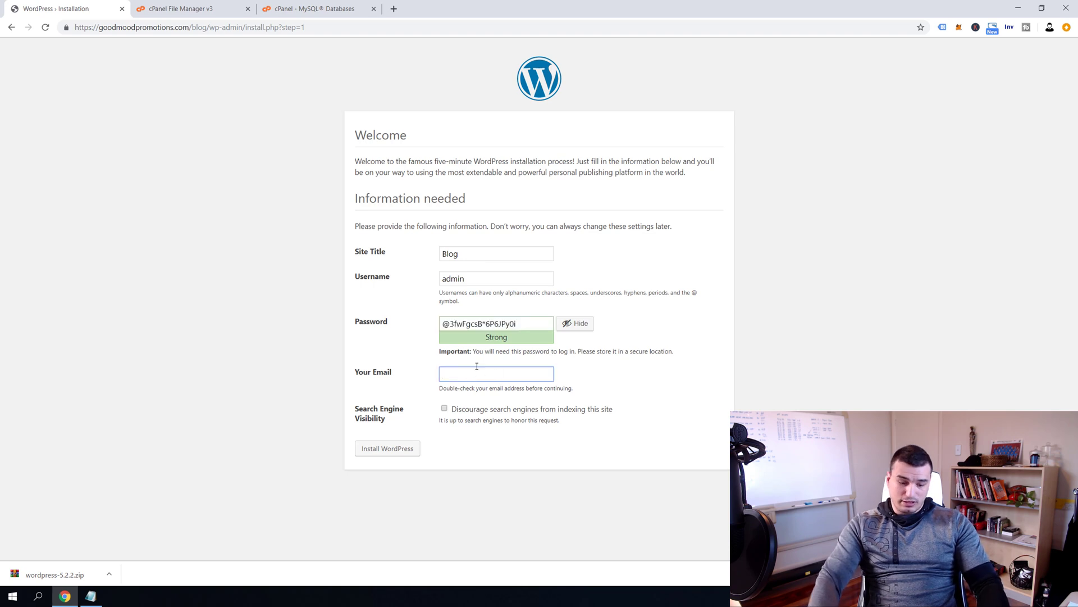
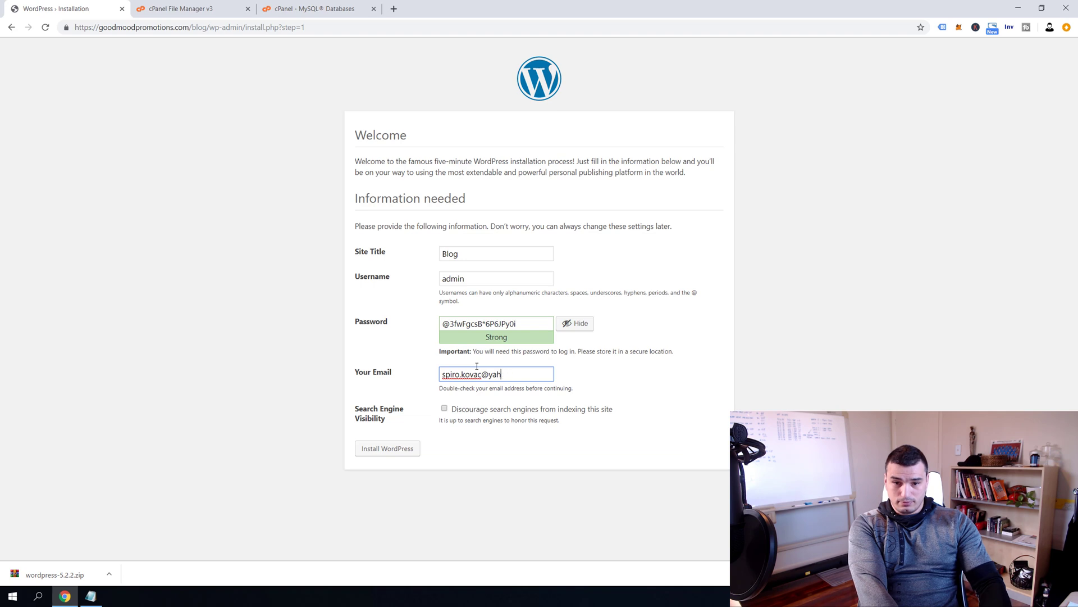
left_click(362, 451)
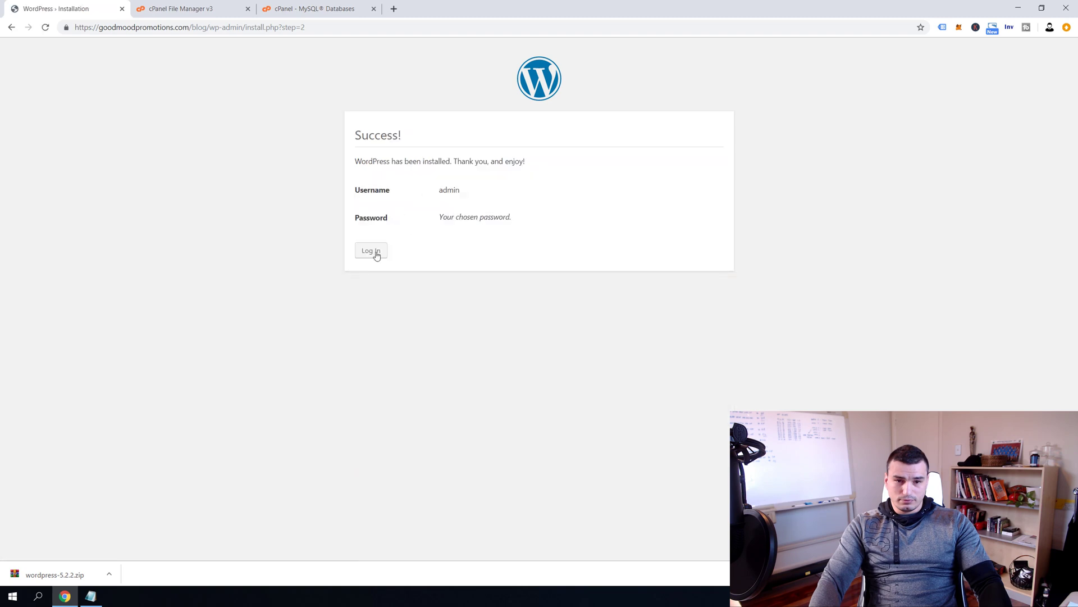
Log in to the blog as admin with the pasted password
left_click(373, 250)
type("admin")
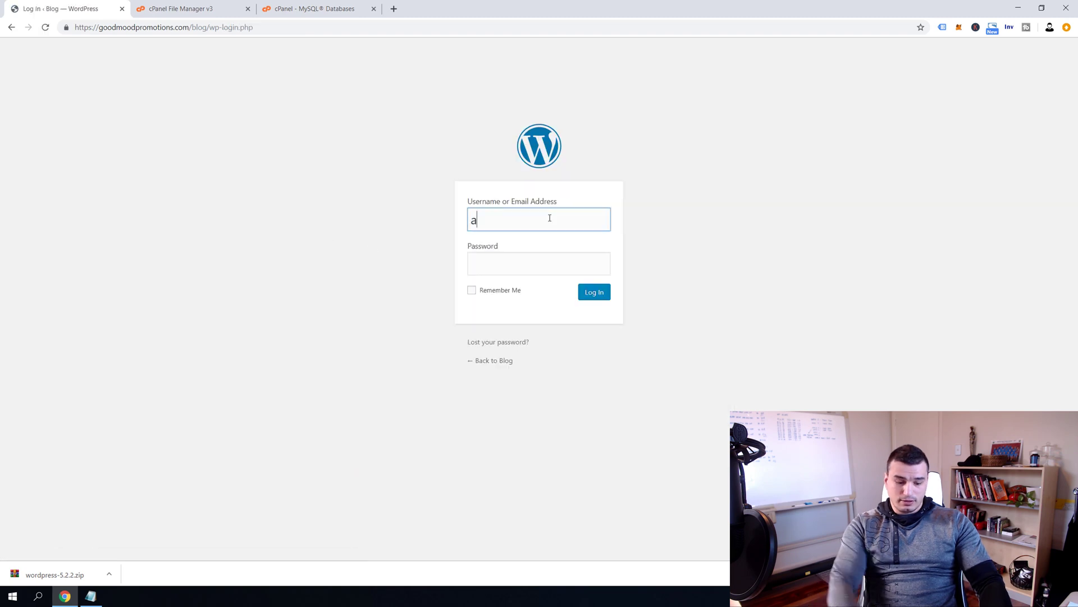
key("Tab")
key("ctrl+v")
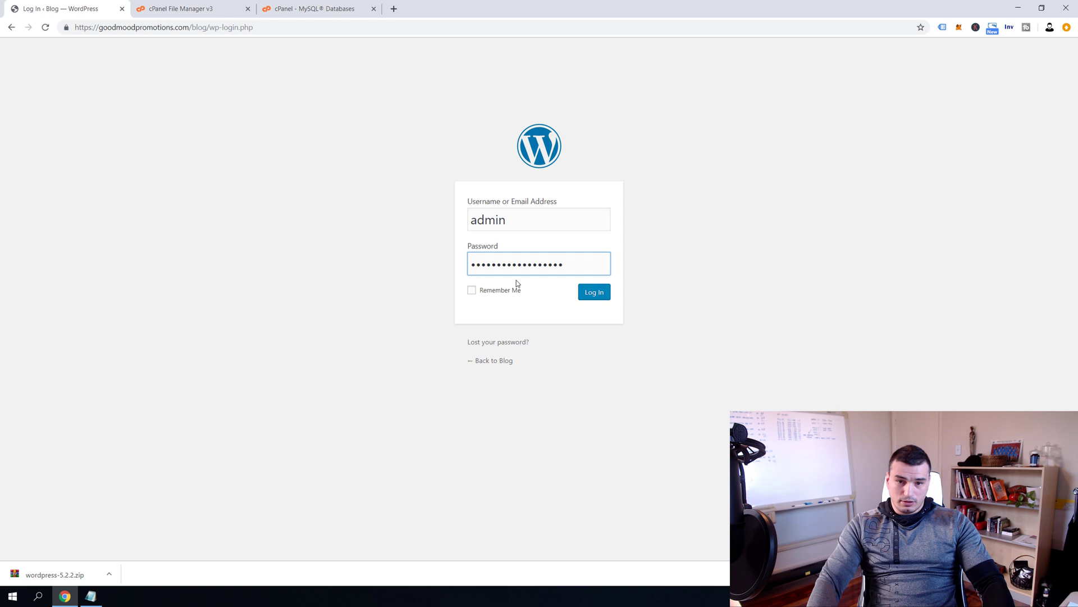
left_click(587, 288)
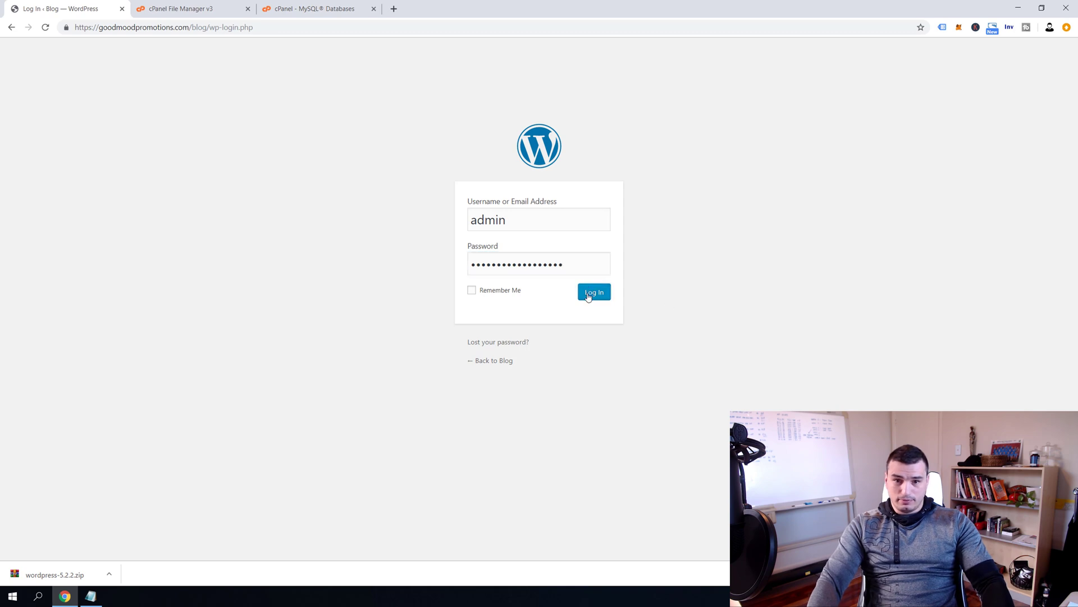